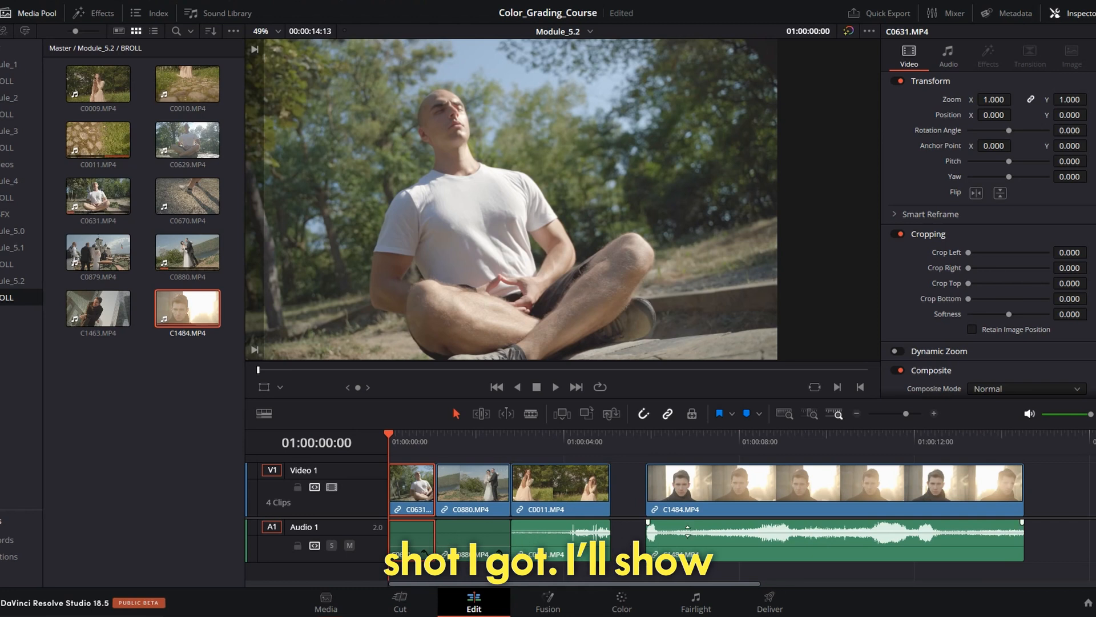
Lower the audio of the C1484.MP4 and C0011.MP4 clips to silence.
{"action": "left_click_drag", "start_coordinate": [688, 532], "coordinate": [691, 570]}
{"action": "left_click_drag", "start_coordinate": [566, 531], "coordinate": [565, 568]}
Hide the Media Pool and scrub through the C1484.MP4 portrait clip to examine its backlit exposure.
{"action": "left_click_drag", "start_coordinate": [406, 441], "coordinate": [691, 459]}
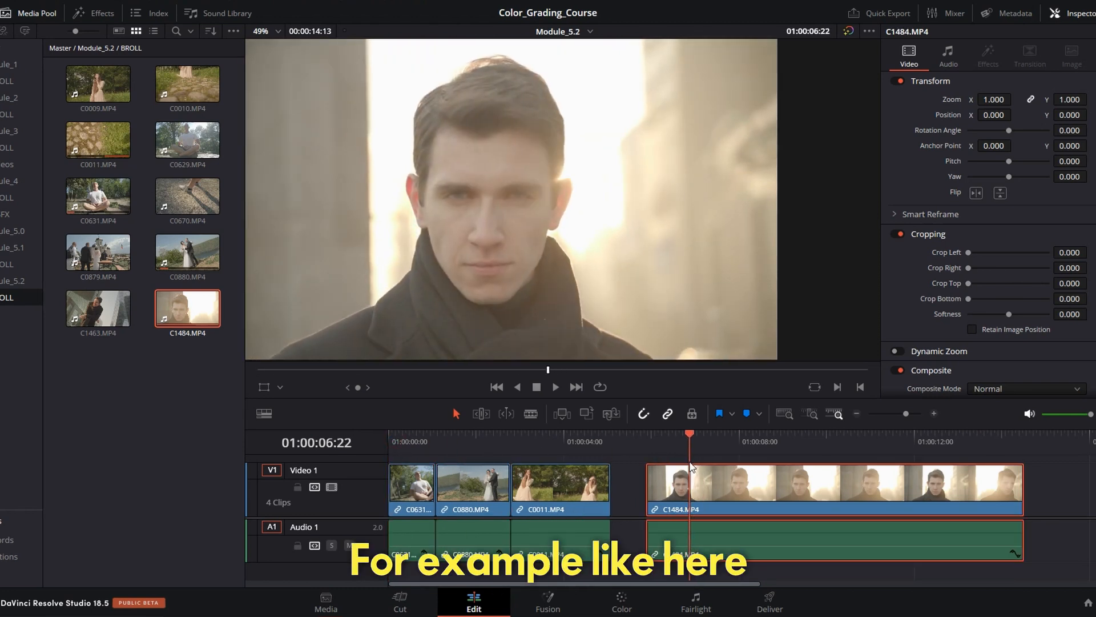
{"action": "left_click", "coordinate": [37, 12]}
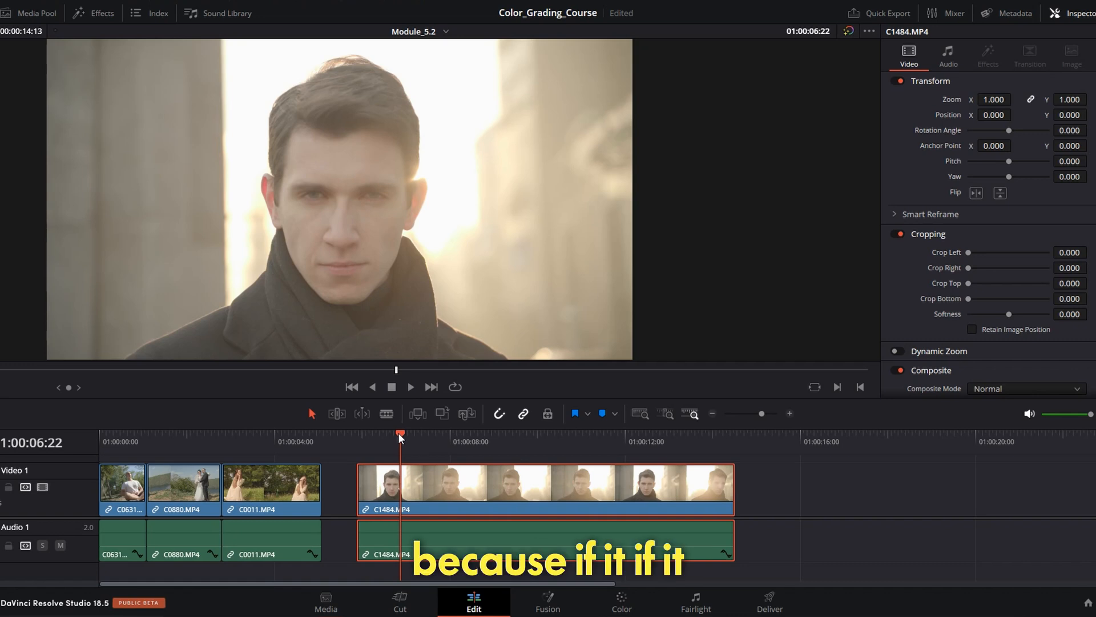
{"action": "left_click_drag", "start_coordinate": [400, 434], "coordinate": [464, 430]}
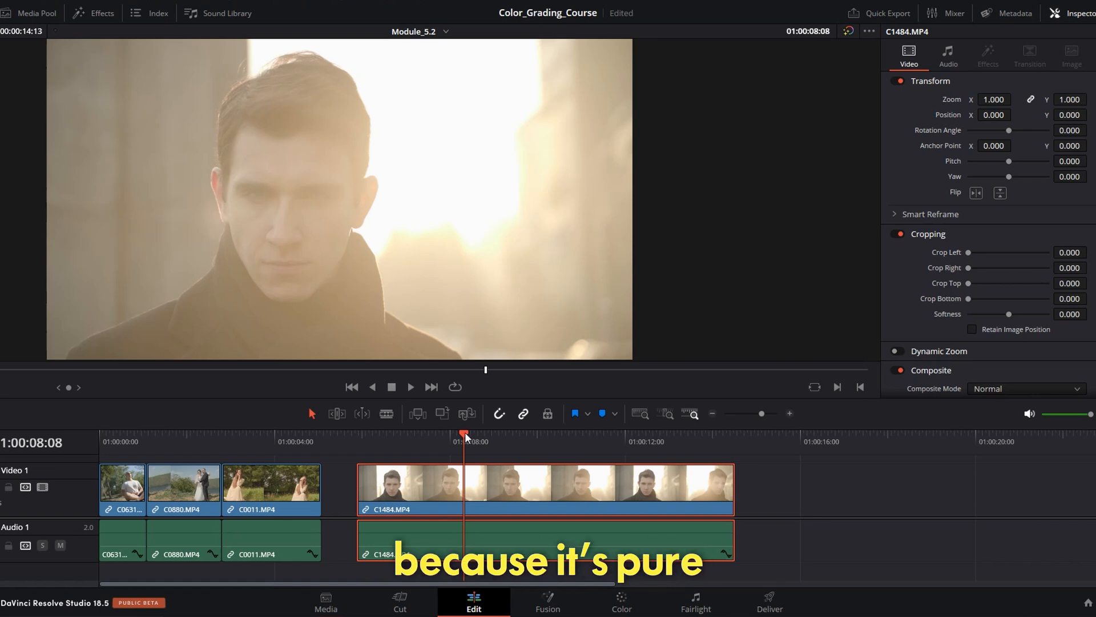
{"action": "left_click_drag", "start_coordinate": [463, 430], "coordinate": [635, 428]}
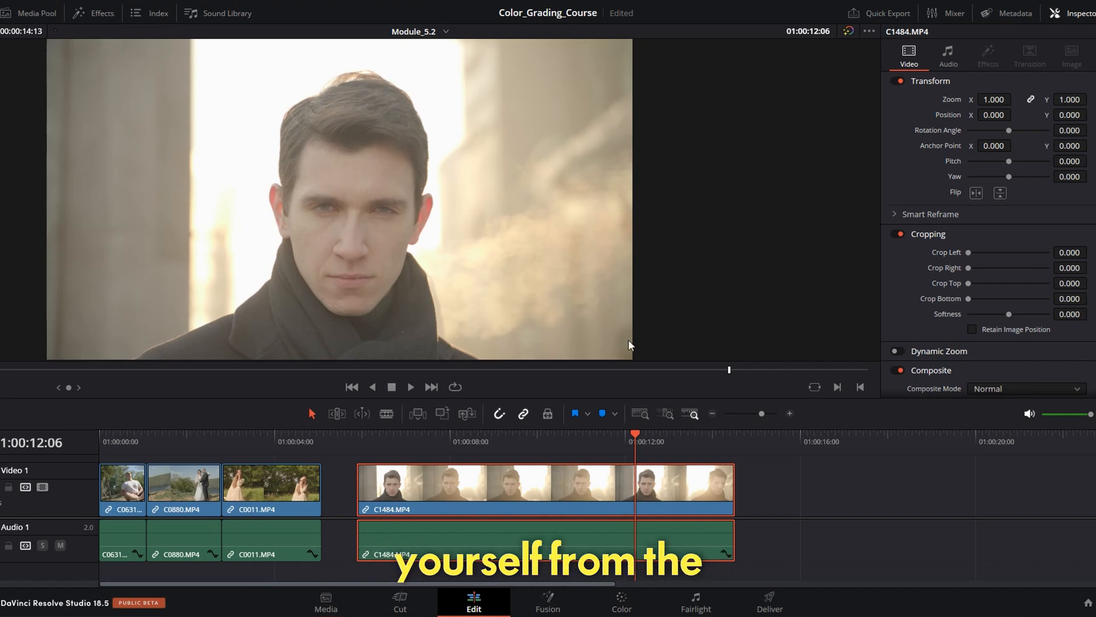
Scrub through the long C0631.MP4 clip on the upper track to examine the changing light on the man's face.
{"action": "left_click_drag", "start_coordinate": [634, 433], "coordinate": [95, 440]}
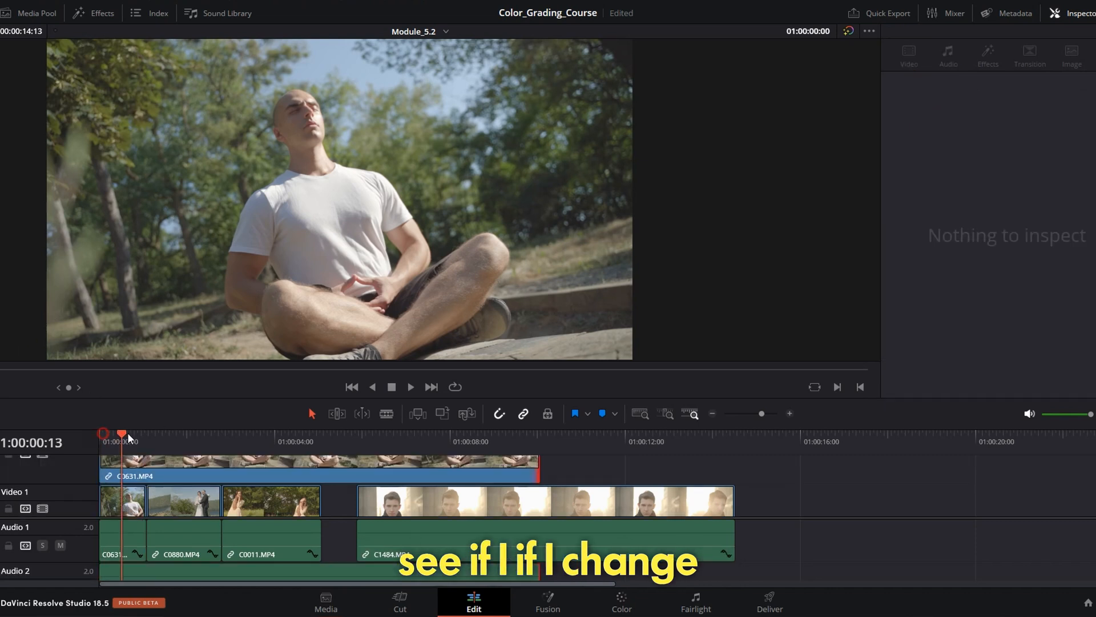
{"action": "mouse_move", "coordinate": [128, 433]}
{"action": "left_mouse_down"}
{"action": "mouse_move", "coordinate": [317, 433]}
{"action": "mouse_move", "coordinate": [293, 434]}
{"action": "left_mouse_up"}
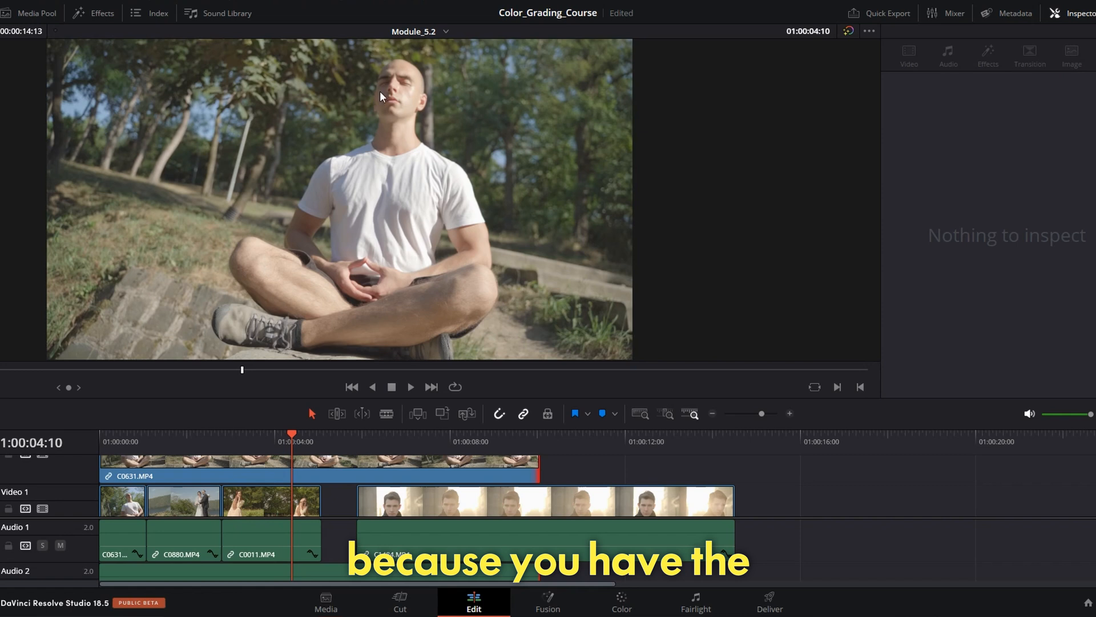
{"action": "left_click_drag", "start_coordinate": [296, 437], "coordinate": [526, 434]}
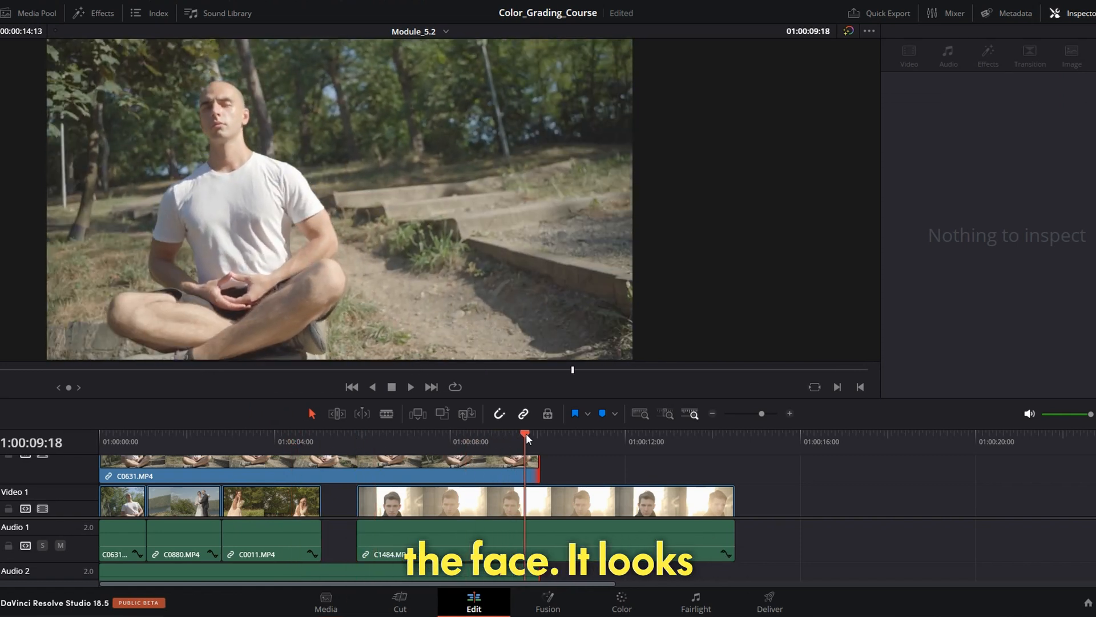
{"action": "left_click", "coordinate": [509, 457]}
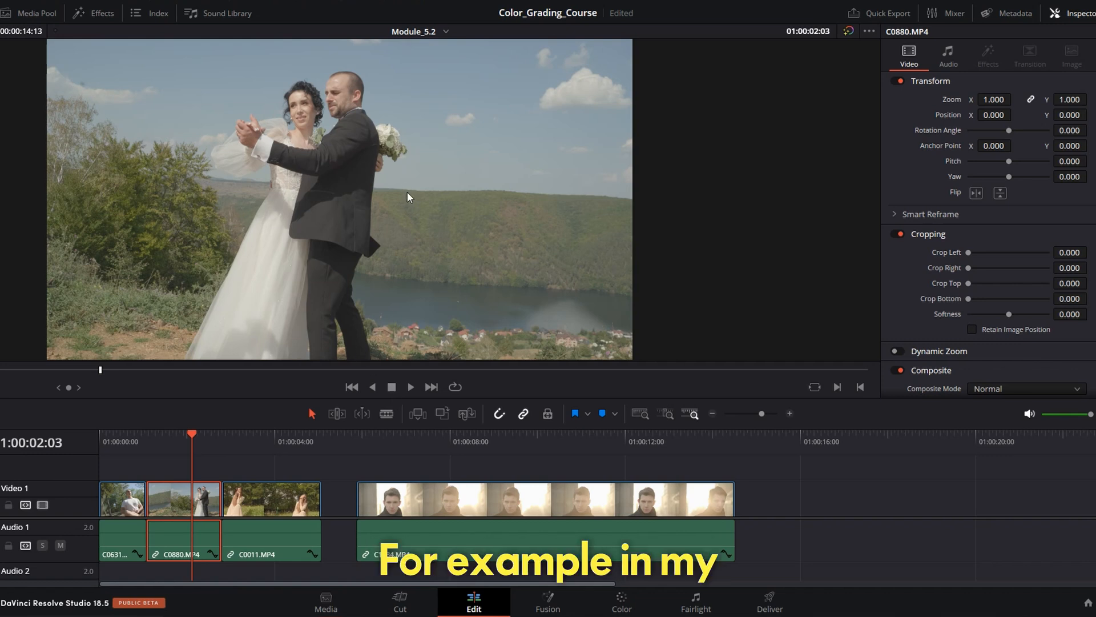
Examine details of the C0880.MP4 wedding shot up close in the viewer and return to the full frame.
{"action": "scroll", "coordinate": [327, 117], "scroll_direction": "up", "scroll_amount": 5}
{"action": "left_click_drag", "start_coordinate": [177, 157], "coordinate": [726, 227]}
{"action": "left_click_drag", "start_coordinate": [600, 279], "coordinate": [545, 167]}
{"action": "scroll", "coordinate": [372, 166], "scroll_direction": "up", "scroll_amount": 1}
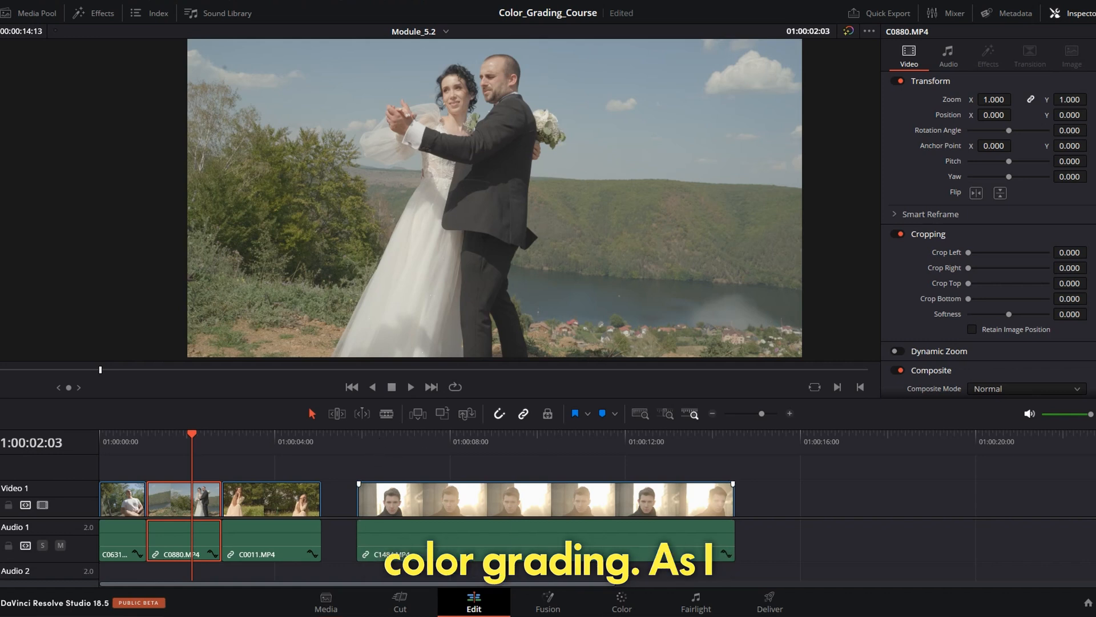
Delete the C1484.MP4 clip from the timeline and return the playhead to the first clip.
{"action": "left_click", "coordinate": [440, 497]}
{"action": "key", "text": "Delete"}
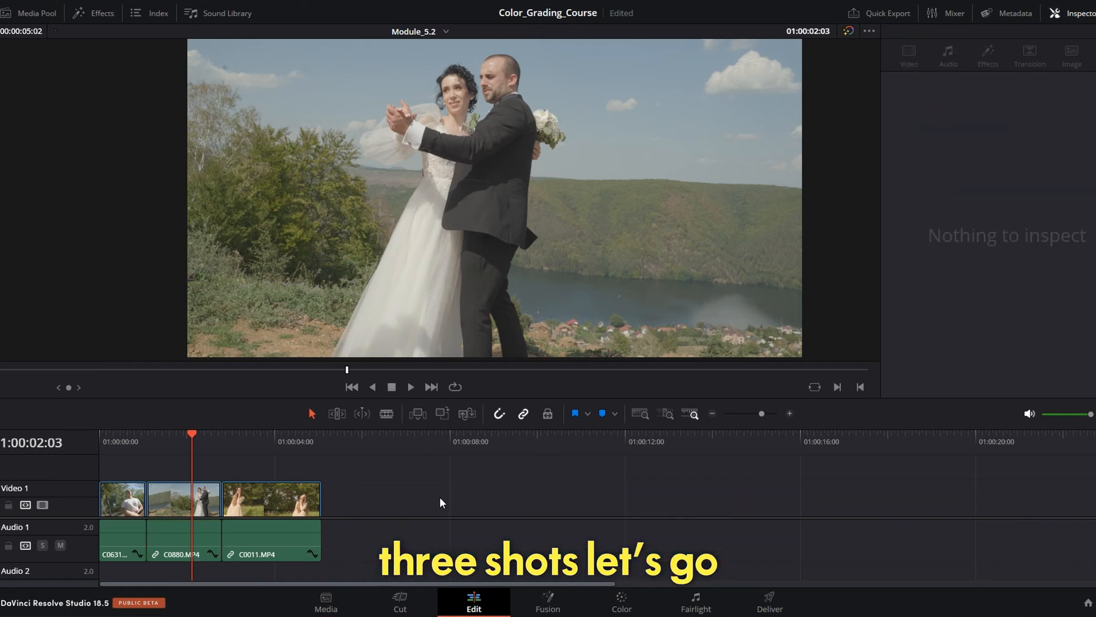
{"action": "left_click_drag", "start_coordinate": [194, 434], "coordinate": [81, 448]}
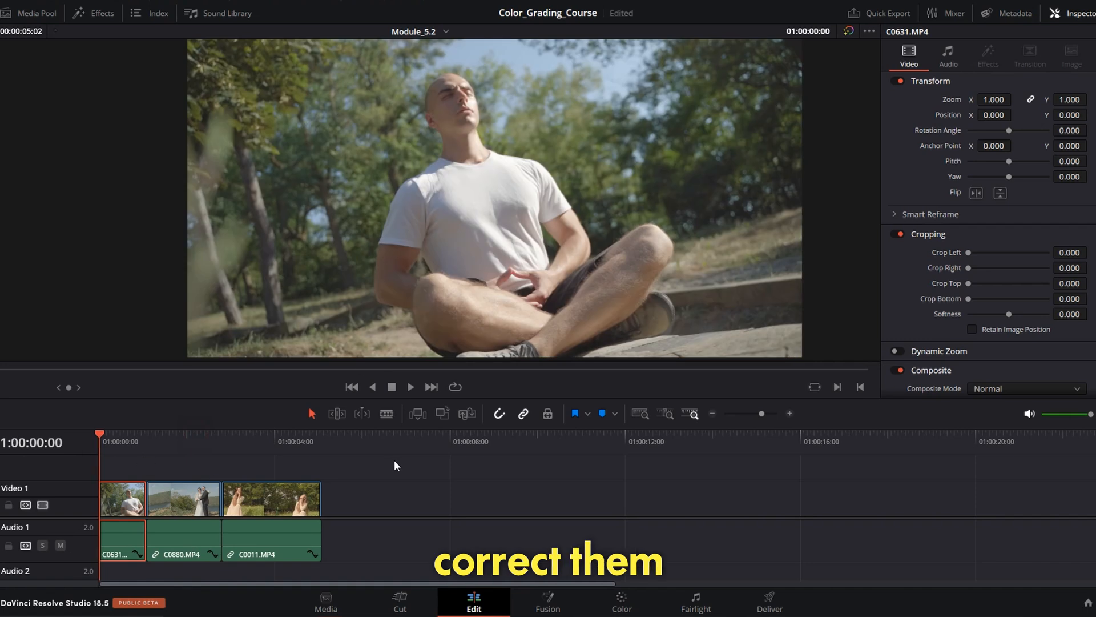
Open the C0631.MP4 clip for color grading and add two serial nodes after the first node.
{"action": "left_click", "coordinate": [623, 606]}
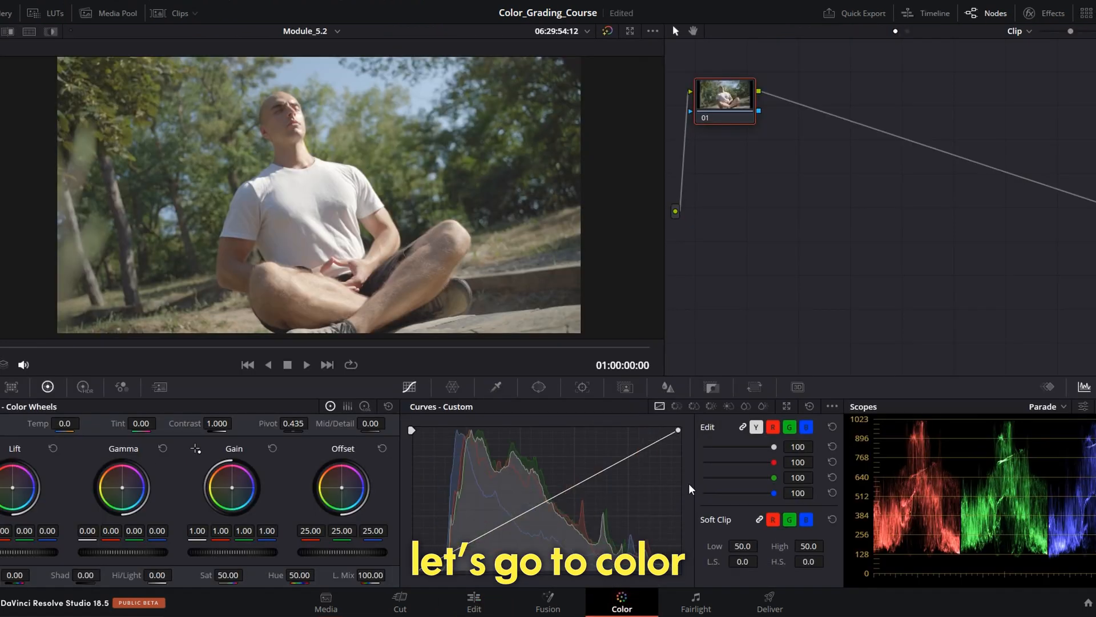
{"action": "key", "text": "alt+s"}
{"action": "key", "text": "alt+s"}
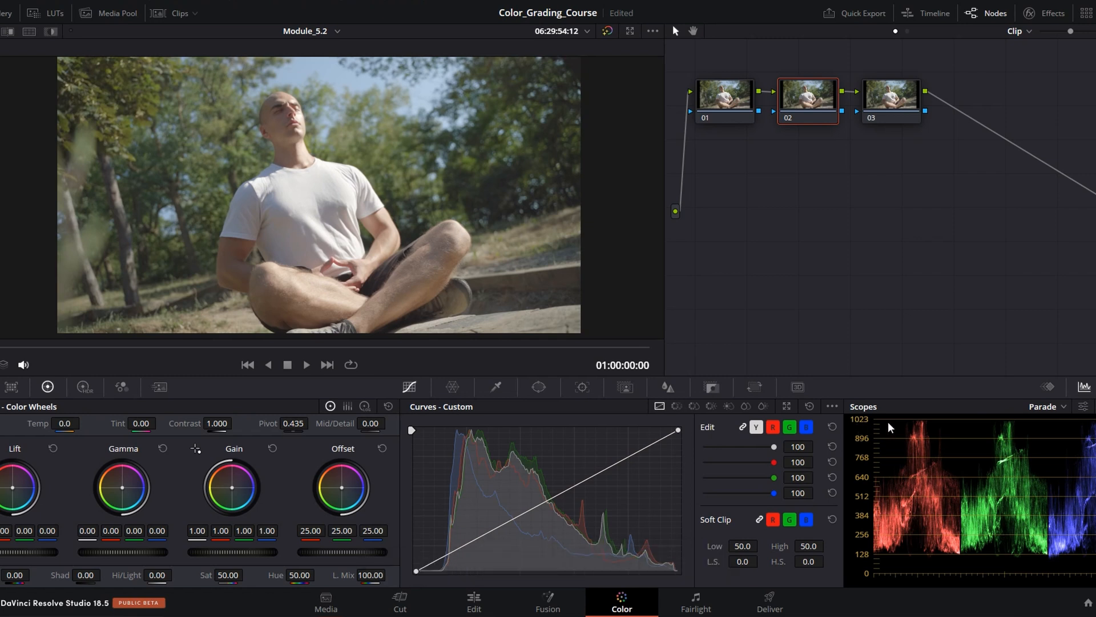
Try a strong contrast curve with deep shadows on node 02, and reset the node's grade.
{"action": "mouse_move", "coordinate": [635, 459]}
{"action": "left_mouse_down"}
{"action": "mouse_move", "coordinate": [621, 443]}
{"action": "mouse_move", "coordinate": [612, 449]}
{"action": "mouse_move", "coordinate": [621, 457]}
{"action": "left_mouse_up"}
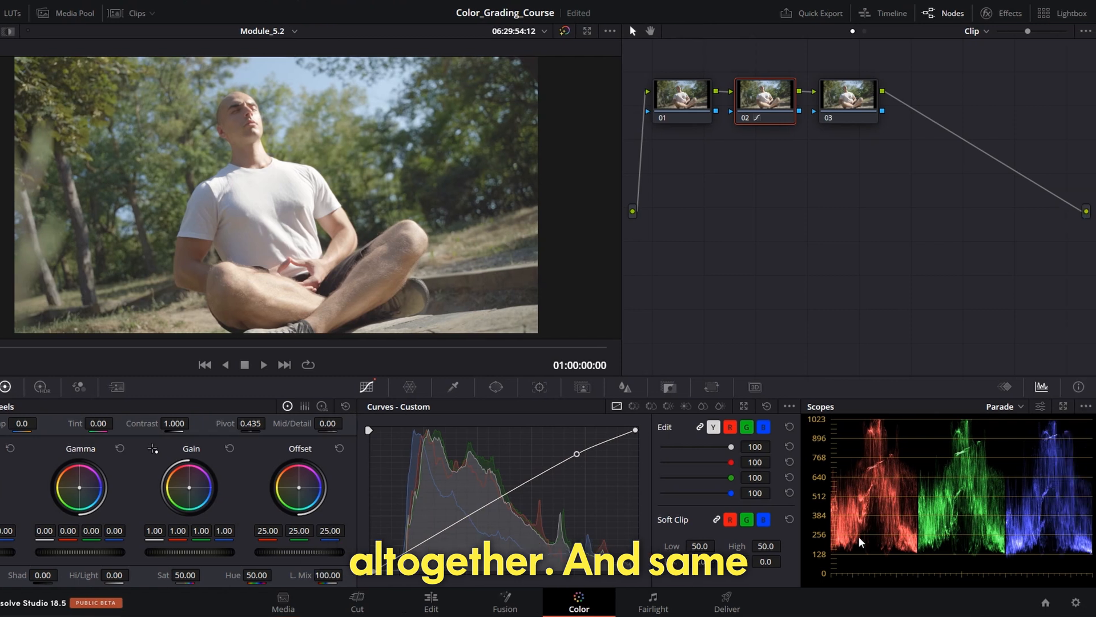
{"action": "left_click_drag", "start_coordinate": [443, 527], "coordinate": [453, 554]}
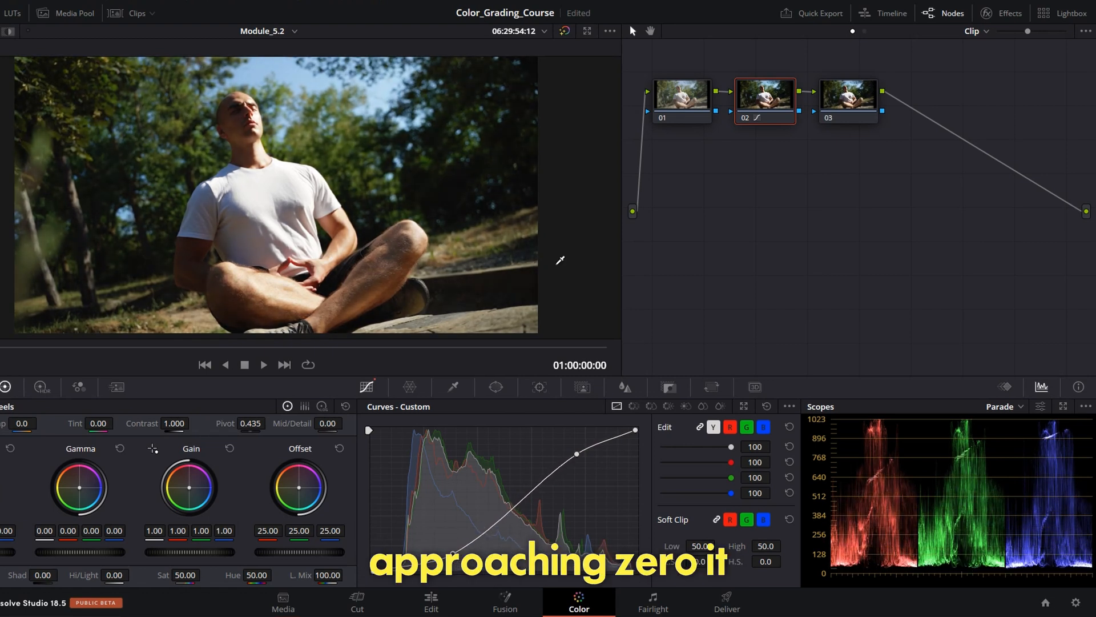
{"action": "right_click", "coordinate": [756, 101]}
{"action": "left_click", "coordinate": [823, 105]}
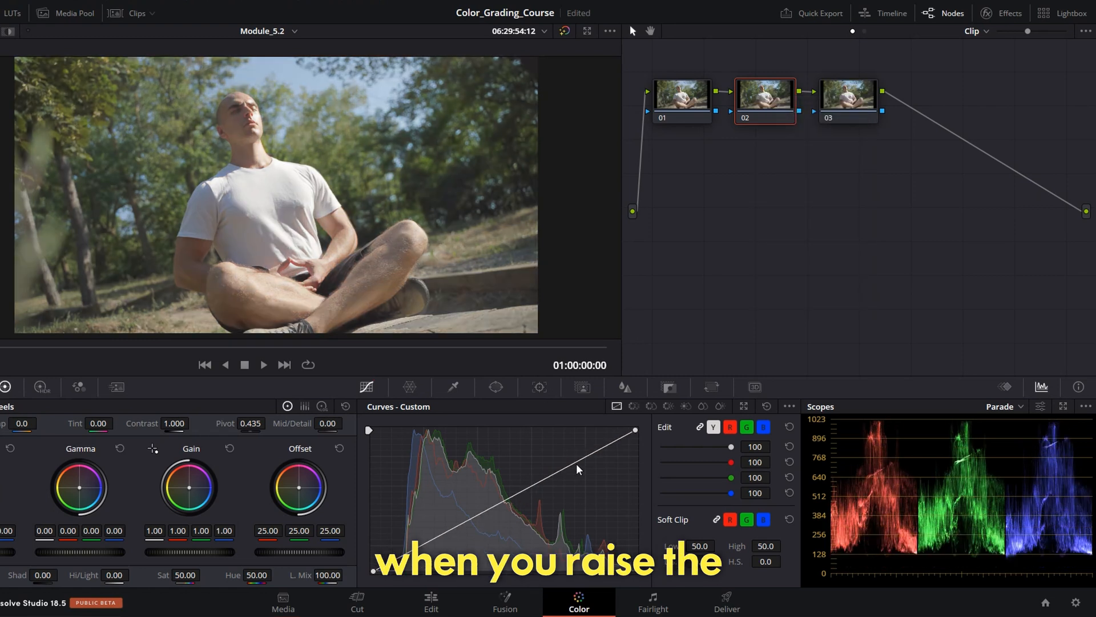
Try raising the highlights on node 02's custom curve with a shadow control point, and reset the node.
{"action": "left_click_drag", "start_coordinate": [577, 464], "coordinate": [565, 455]}
{"action": "left_click_drag", "start_coordinate": [448, 521], "coordinate": [445, 528]}
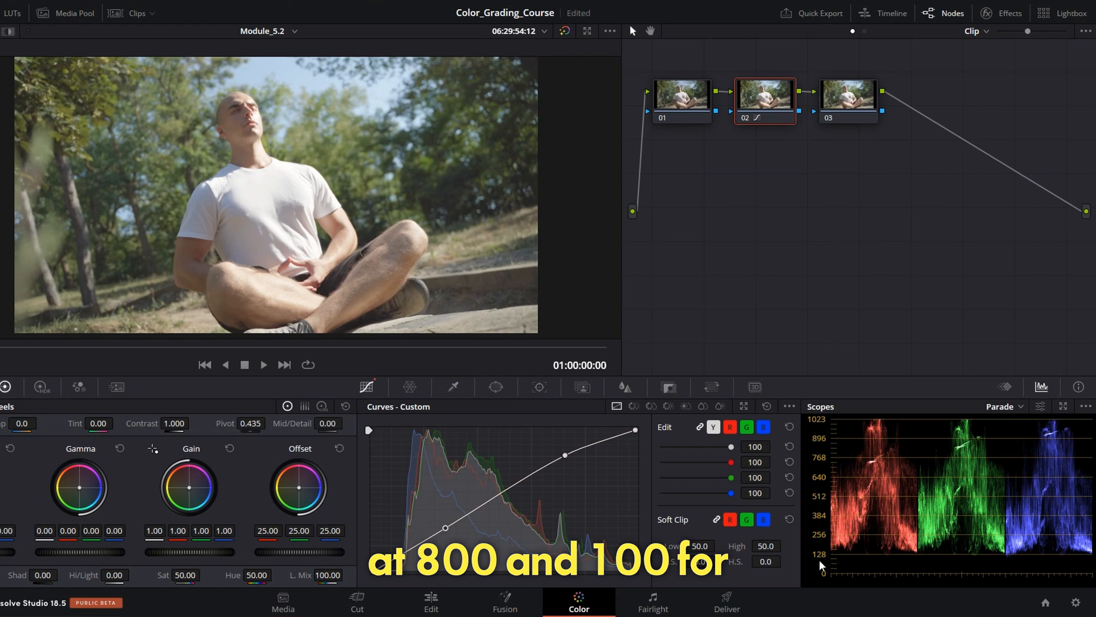
{"action": "key", "text": "shift+Home"}
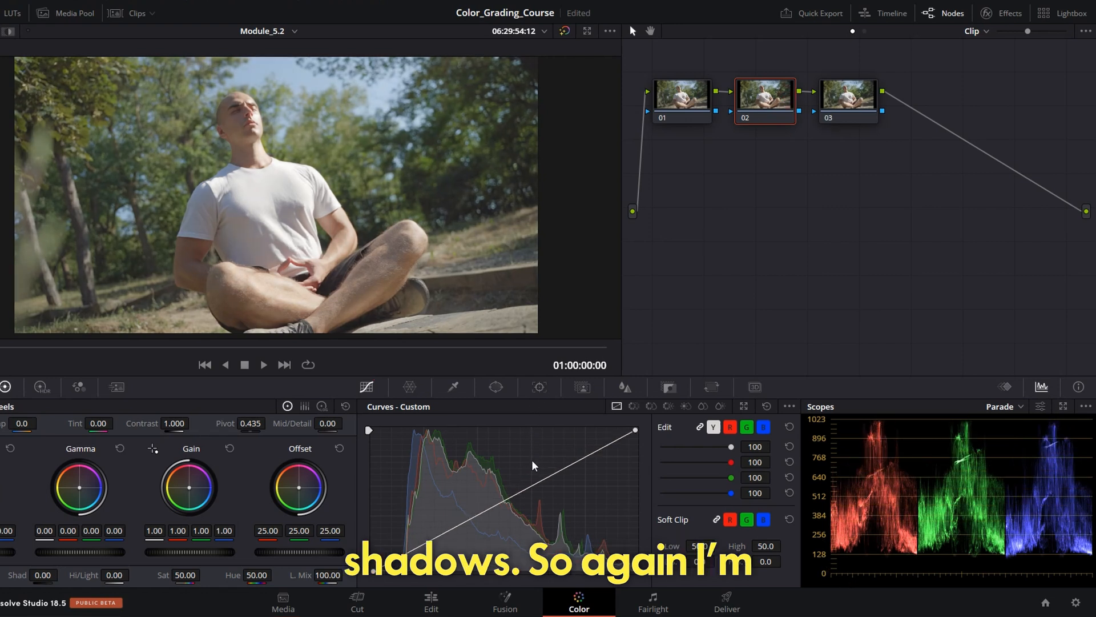
Anchor the highlights on node 02's custom curve with a control point and pull the shadows down slightly.
{"action": "left_click", "coordinate": [569, 468]}
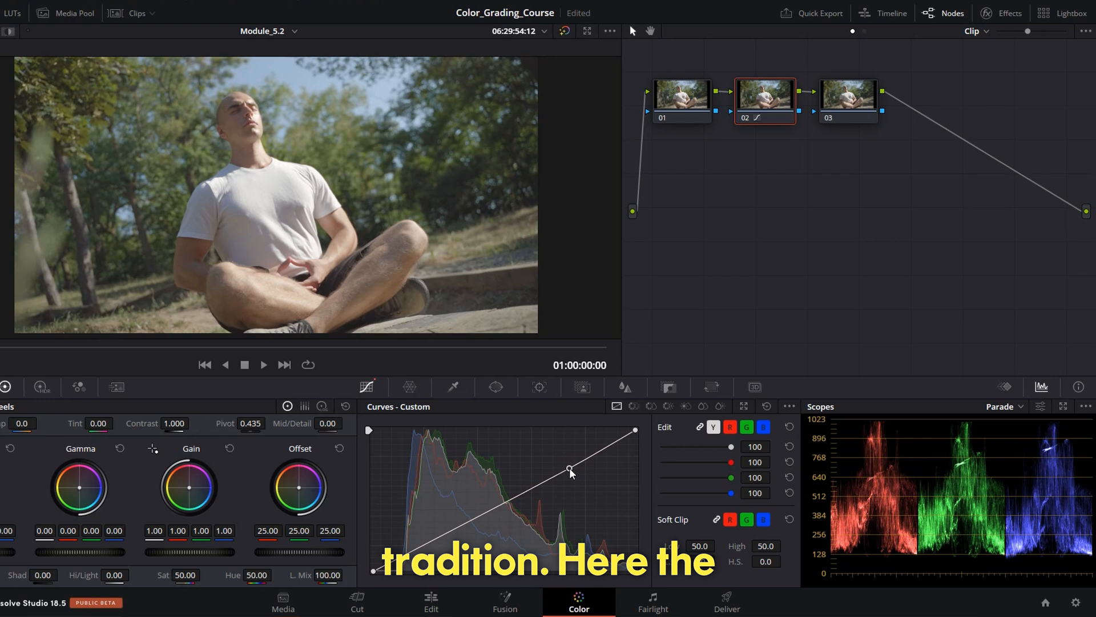
{"action": "left_click_drag", "start_coordinate": [568, 468], "coordinate": [569, 470]}
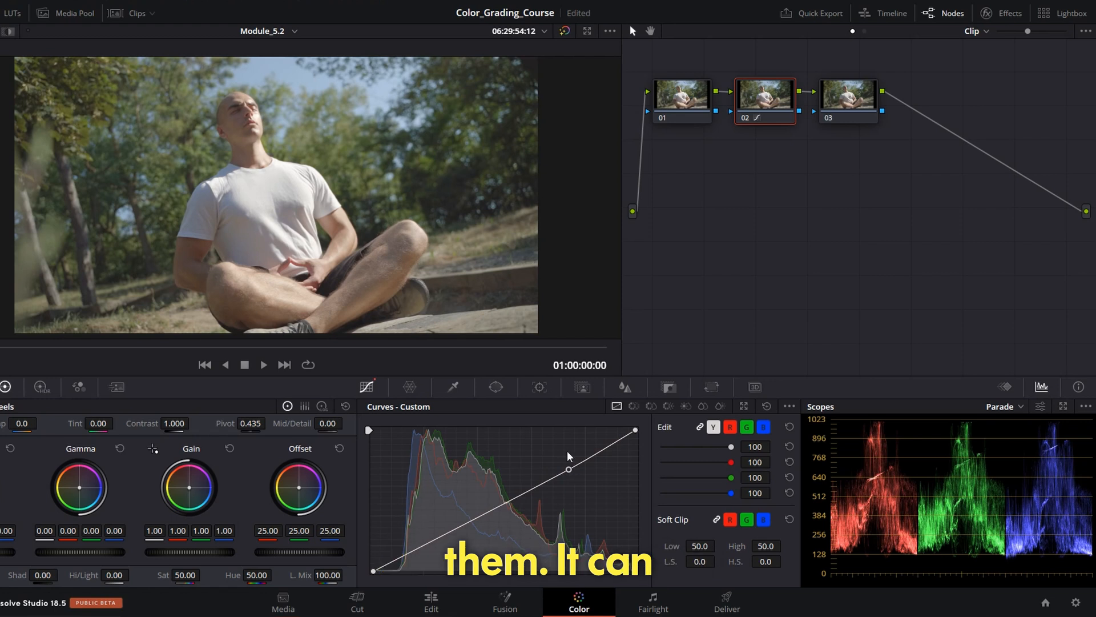
{"action": "left_click_drag", "start_coordinate": [442, 534], "coordinate": [446, 546]}
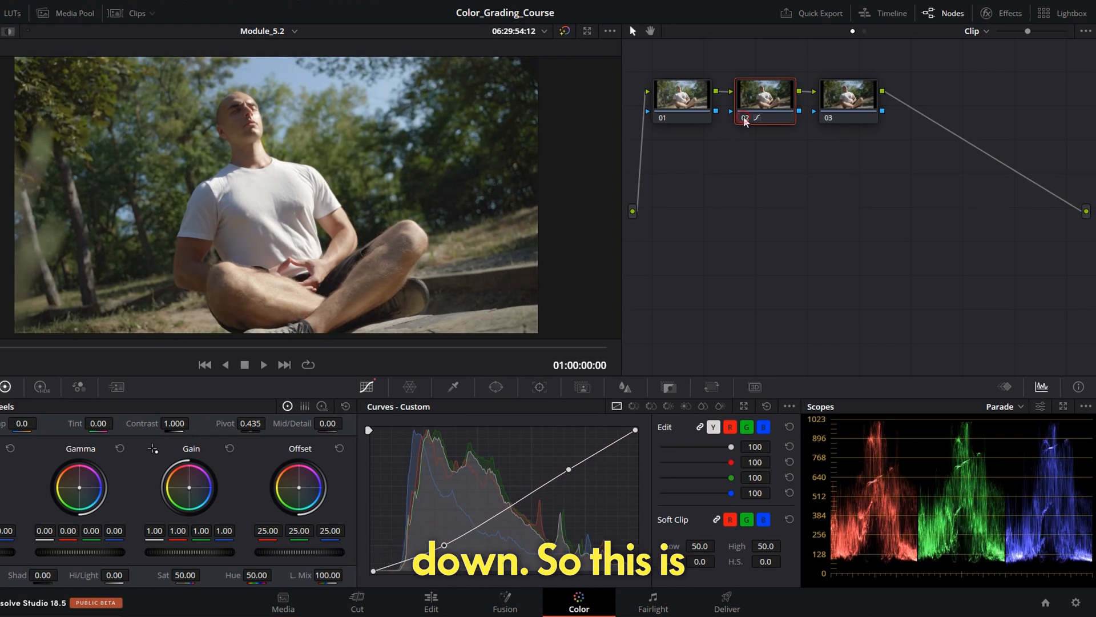
Toggle node 02 off and on to compare the shot before and after the curve correction, leaving it enabled.
{"action": "left_click", "coordinate": [744, 117]}
{"action": "left_click", "coordinate": [744, 116]}
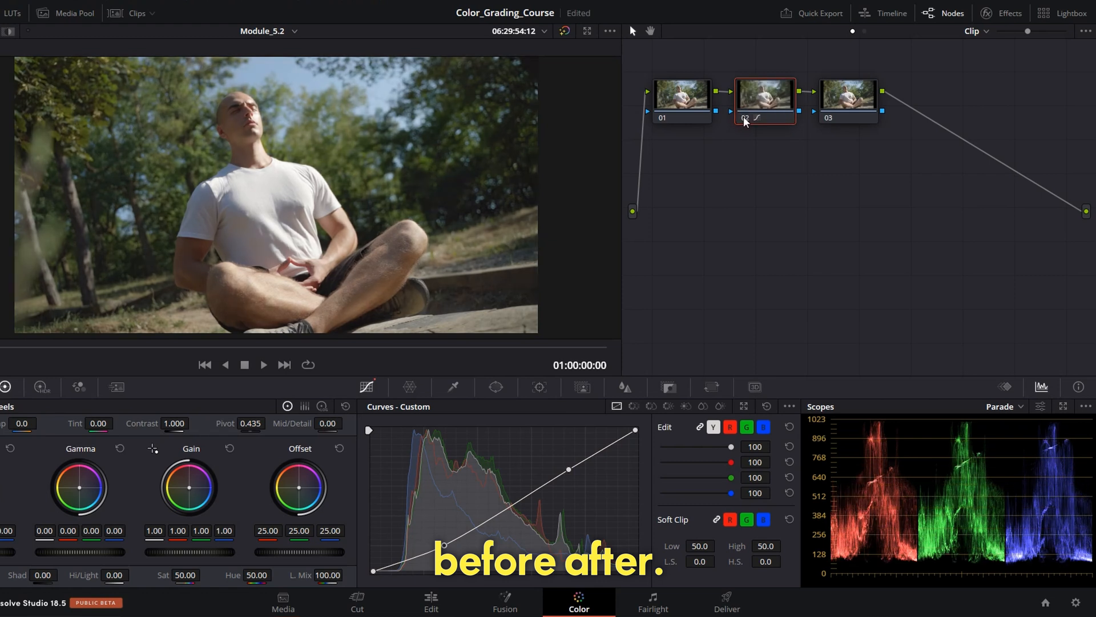
{"action": "left_click", "coordinate": [744, 117]}
{"action": "left_click", "coordinate": [744, 117]}
{"action": "left_click", "coordinate": [744, 116]}
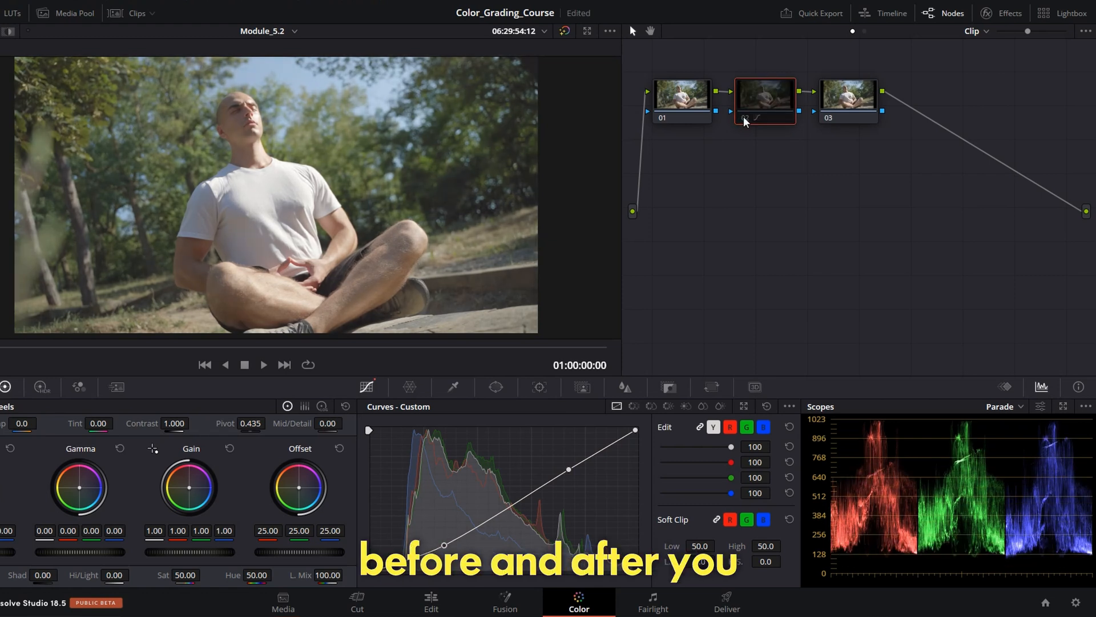
{"action": "left_click", "coordinate": [744, 117]}
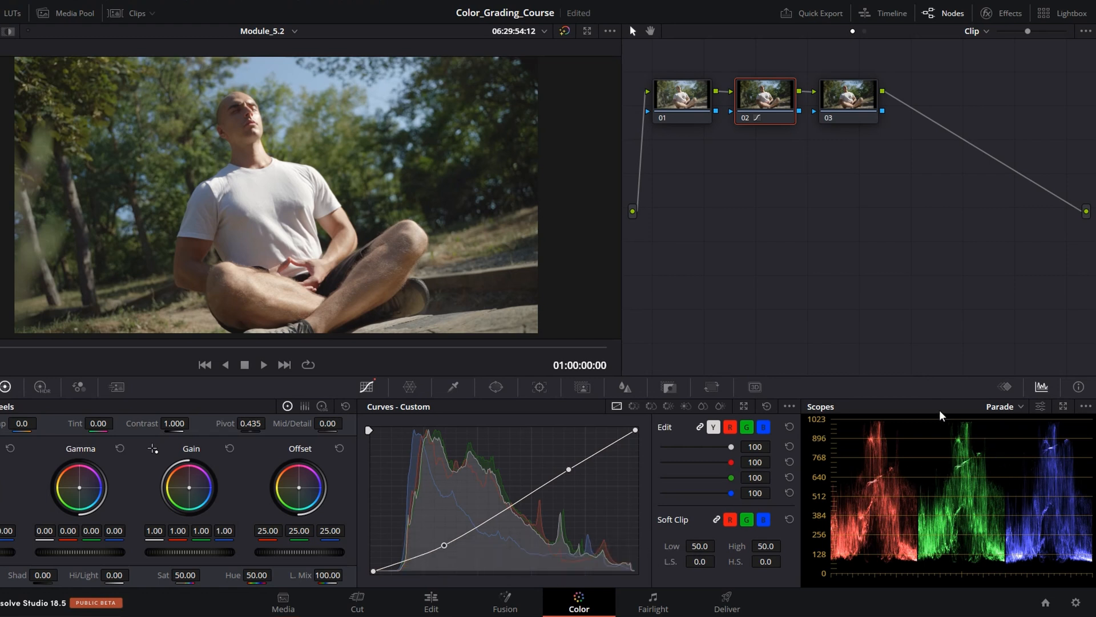
Try a color temperature of -40.0 on node 01, and reset it to 0.0.
{"action": "left_click", "coordinate": [690, 108]}
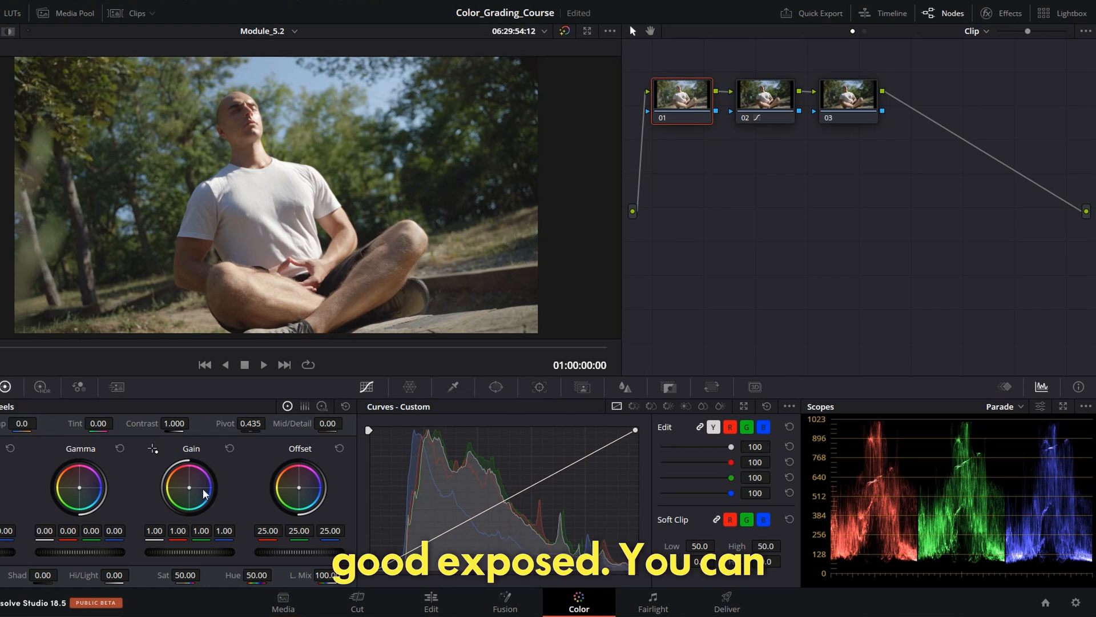
{"action": "mouse_move", "coordinate": [25, 423]}
{"action": "left_mouse_down"}
{"action": "mouse_move", "coordinate": [2, 423]}
{"action": "mouse_move", "coordinate": [42, 422]}
{"action": "mouse_move", "coordinate": [24, 423]}
{"action": "left_mouse_up"}
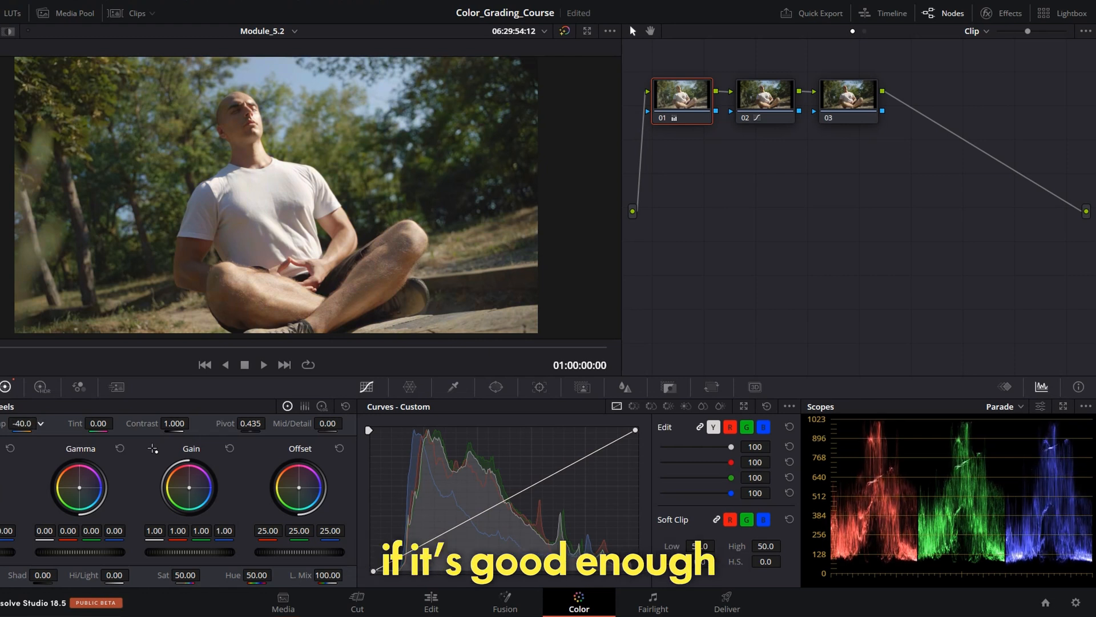
{"action": "double_click", "coordinate": [24, 423]}
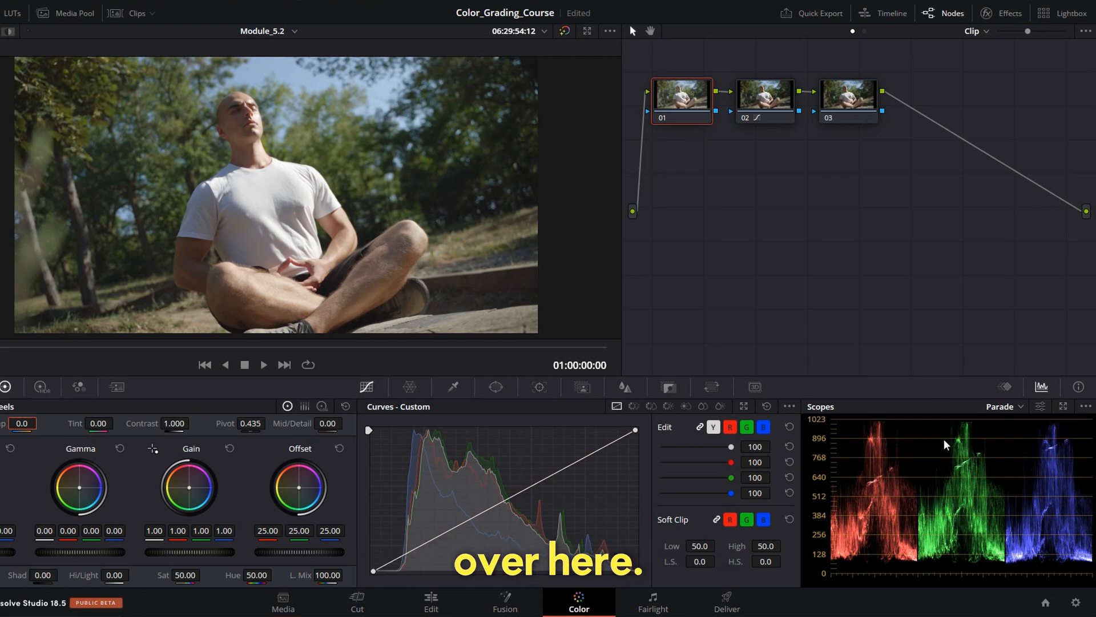
Apply the Moody Travel Lut 1 to node 03 and close the LUT browser.
{"action": "left_click", "coordinate": [837, 105]}
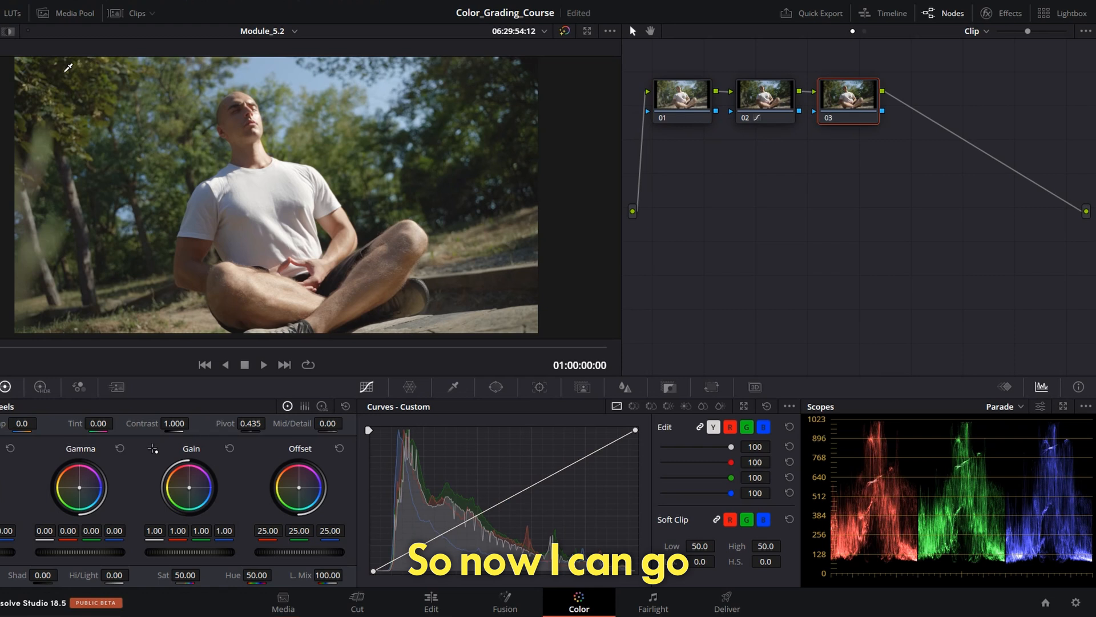
{"action": "left_click", "coordinate": [14, 17]}
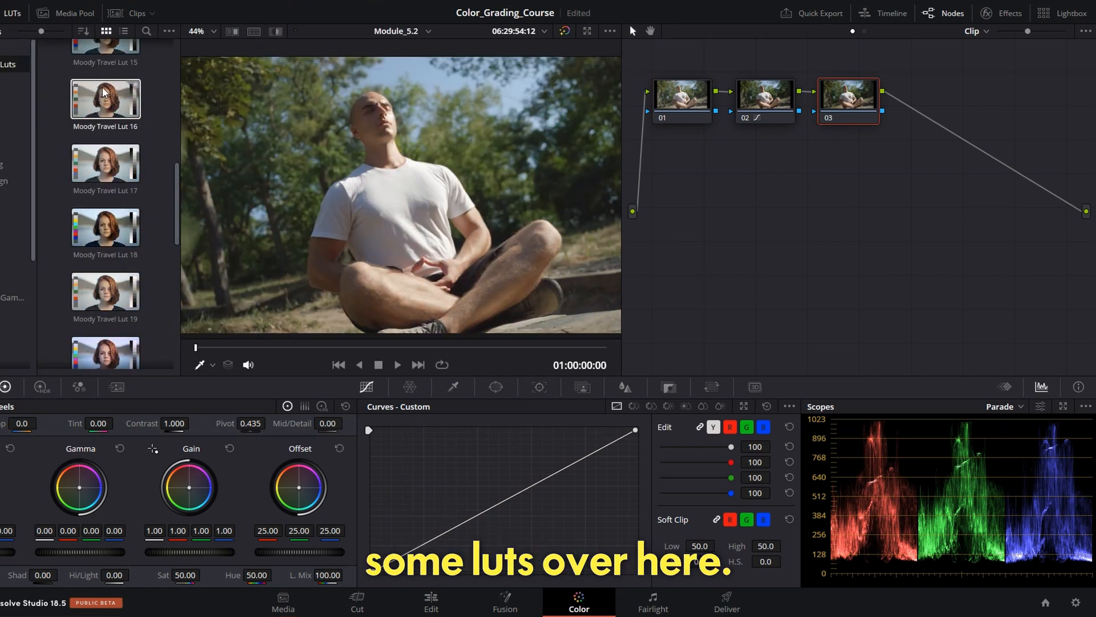
{"action": "left_click_drag", "start_coordinate": [105, 131], "coordinate": [848, 97]}
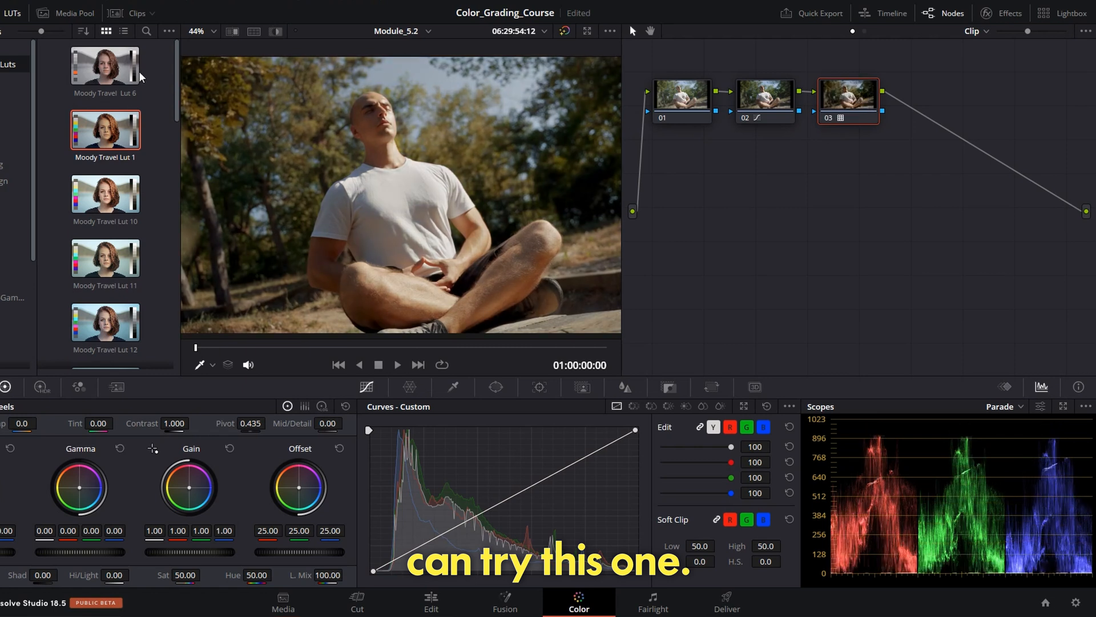
{"action": "left_click", "coordinate": [10, 17]}
View the graded clip full screen, scrub a little way through it, and return to the normal view.
{"action": "key", "text": "ctrl+f"}
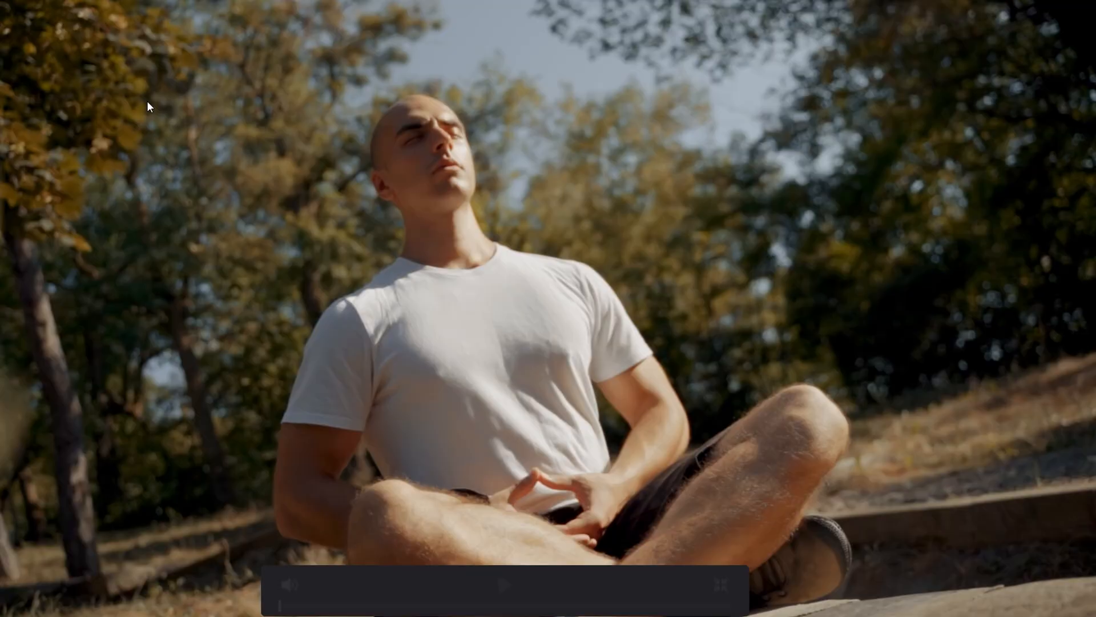
{"action": "mouse_move", "coordinate": [302, 606]}
{"action": "left_mouse_down"}
{"action": "mouse_move", "coordinate": [688, 612]}
{"action": "mouse_move", "coordinate": [296, 610]}
{"action": "left_mouse_up"}
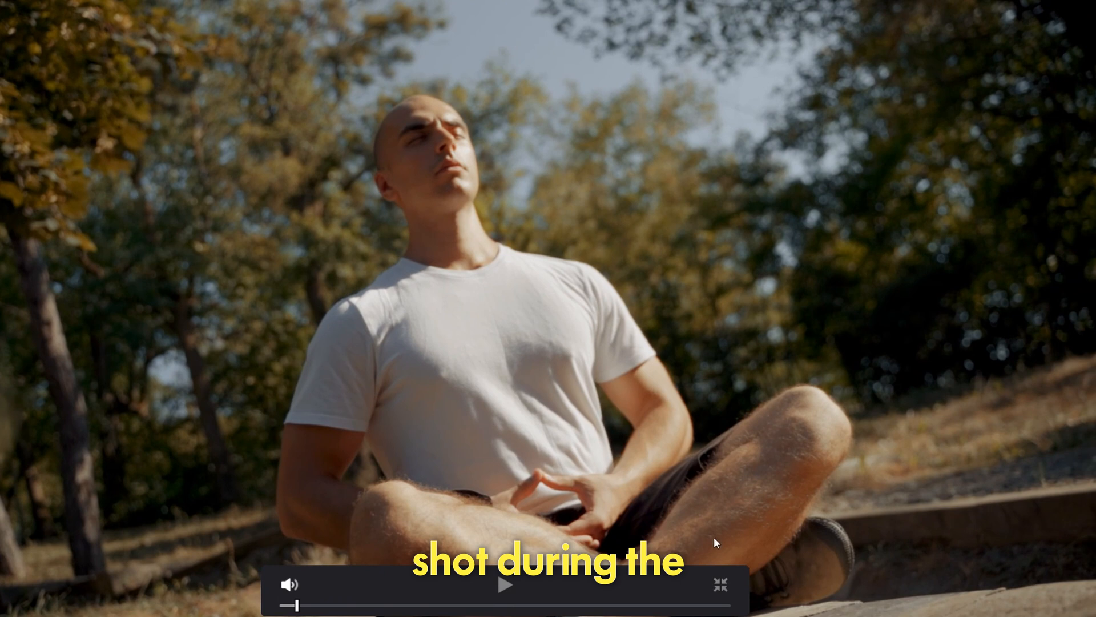
{"action": "left_click", "coordinate": [720, 584]}
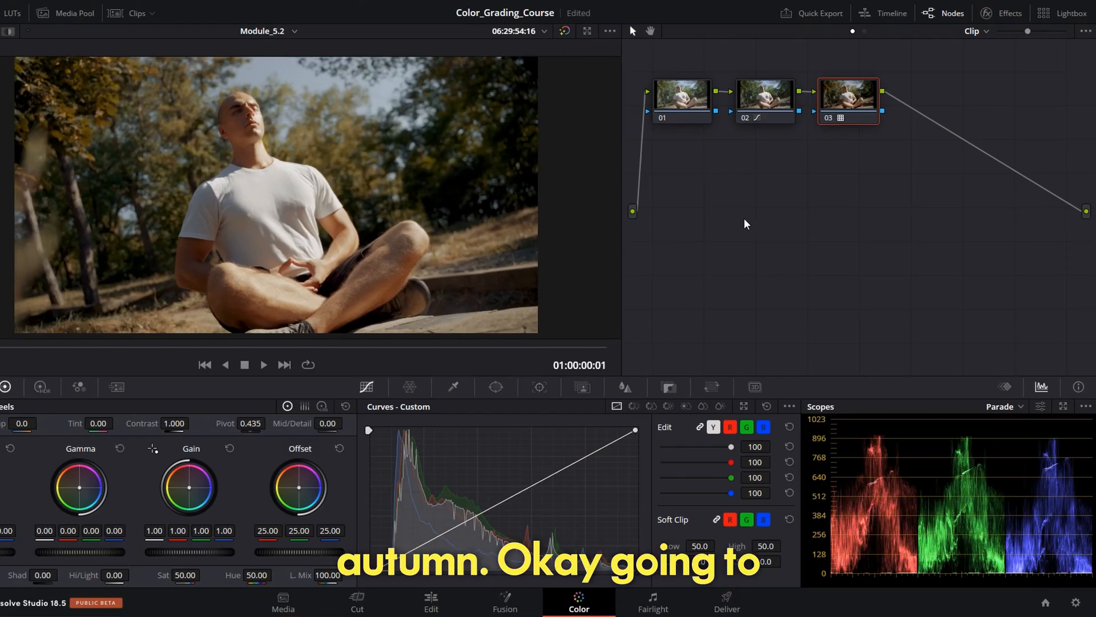
Move the timeline position to the C0880.MP4 wedding clip and open it for color grading.
{"action": "left_click", "coordinate": [431, 603]}
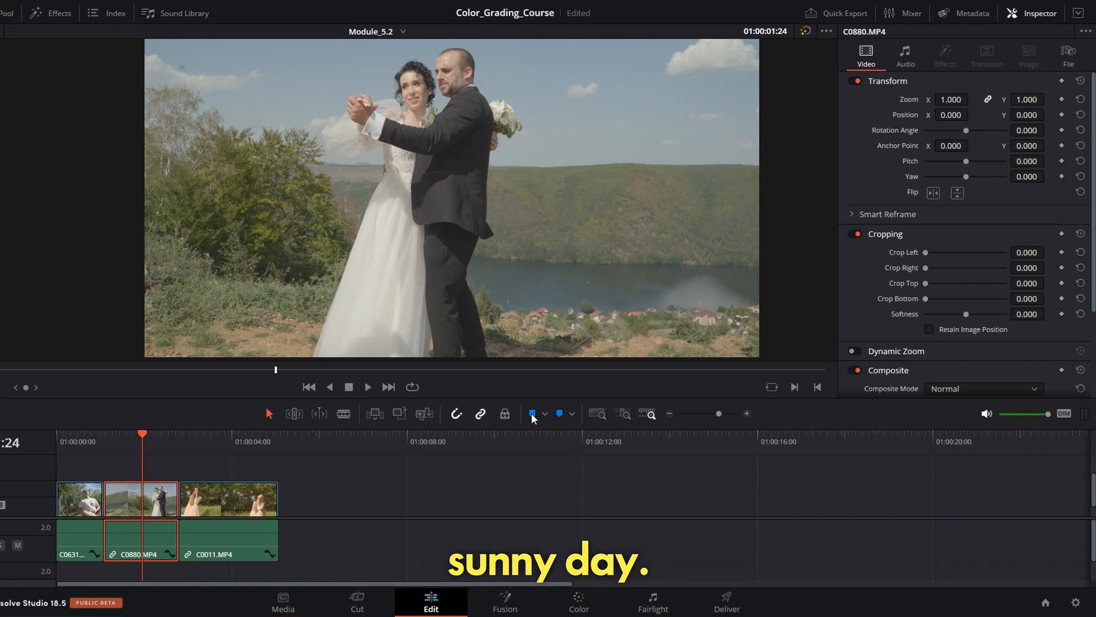
{"action": "left_click", "coordinate": [579, 601]}
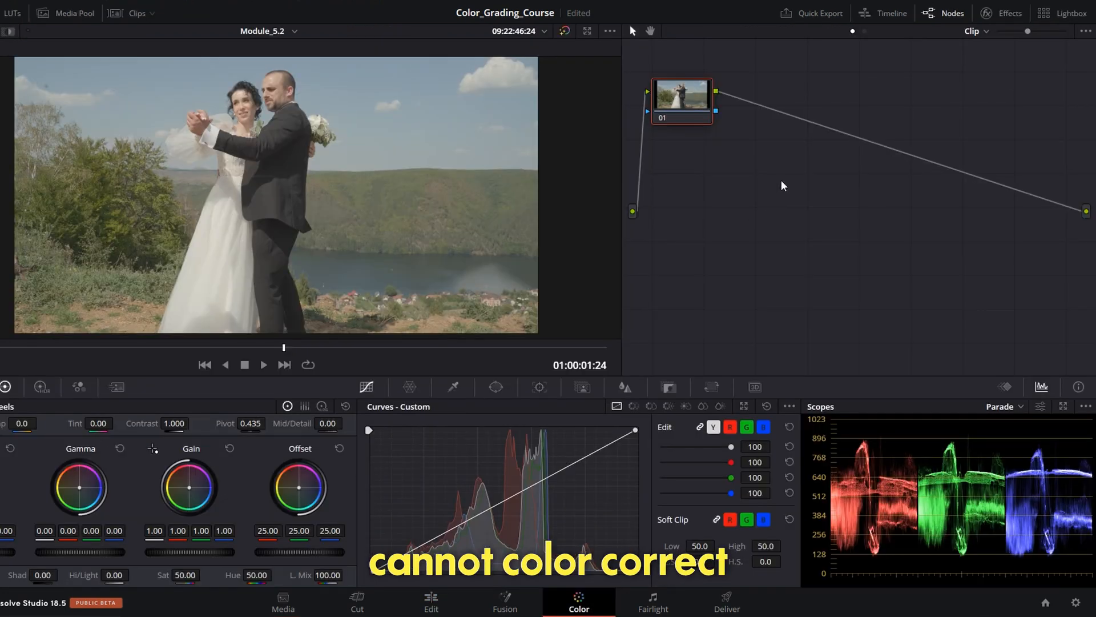
Add two serial nodes after node 01 and make node 02 the active node.
{"action": "key", "text": "alt+s"}
{"action": "key", "text": "alt+s"}
{"action": "left_click", "coordinate": [767, 101]}
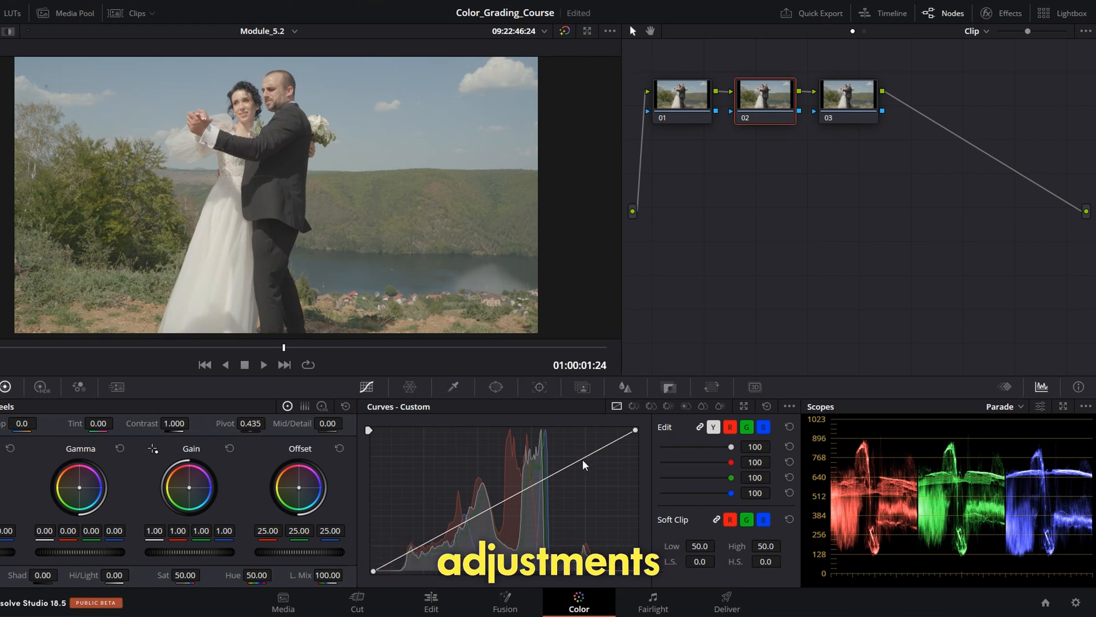
Shape a gentle S-curve on node 02, raising the highlights and lowering the shadows, and compare the image with the node off and on.
{"action": "left_click_drag", "start_coordinate": [575, 461], "coordinate": [567, 461]}
{"action": "left_click", "coordinate": [451, 527]}
{"action": "left_click_drag", "start_coordinate": [451, 527], "coordinate": [453, 538]}
{"action": "scroll", "coordinate": [222, 171], "scroll_direction": "down", "scroll_amount": 1}
{"action": "left_click_drag", "start_coordinate": [221, 171], "coordinate": [220, 180]}
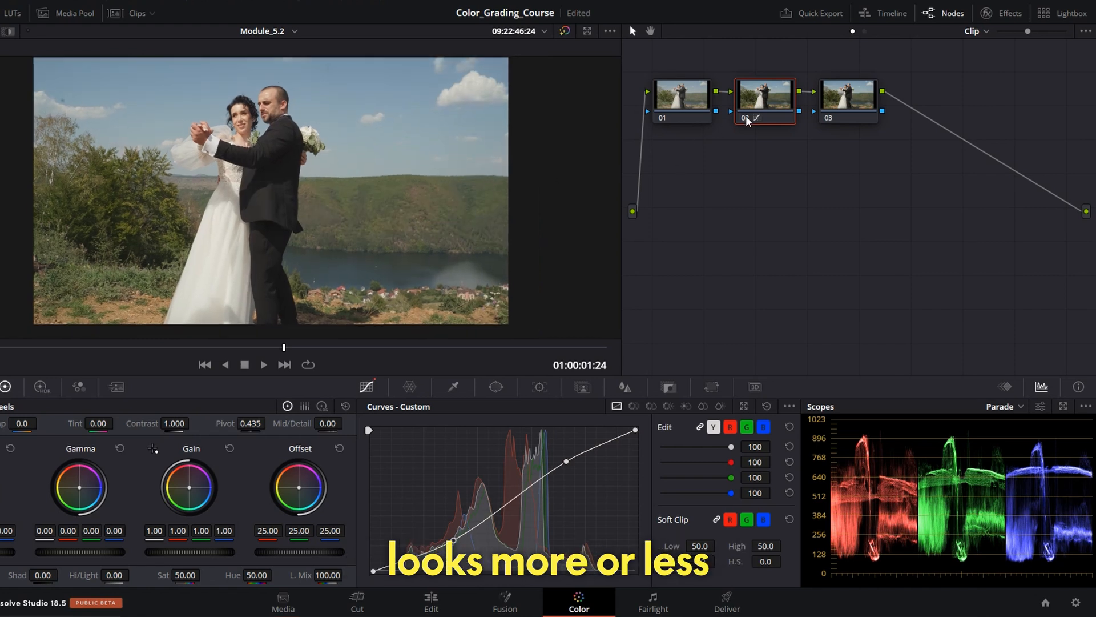
{"action": "left_click", "coordinate": [745, 115]}
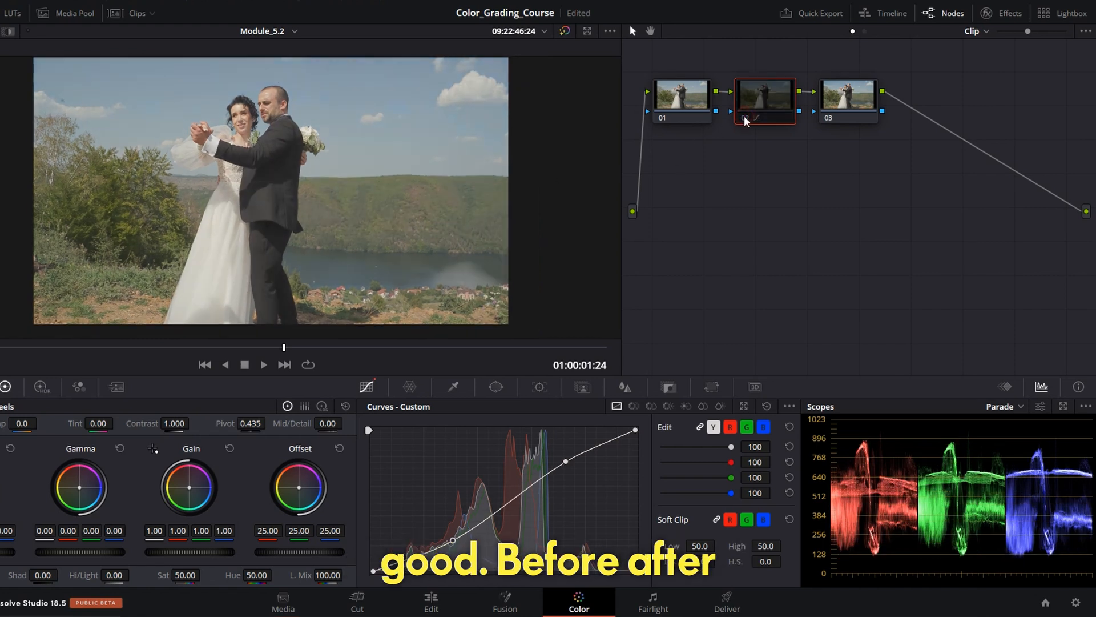
{"action": "left_click", "coordinate": [744, 115]}
Shift node 01's Gain color balance slightly toward blue, with the blue channel at 1.03.
{"action": "left_click", "coordinate": [686, 102]}
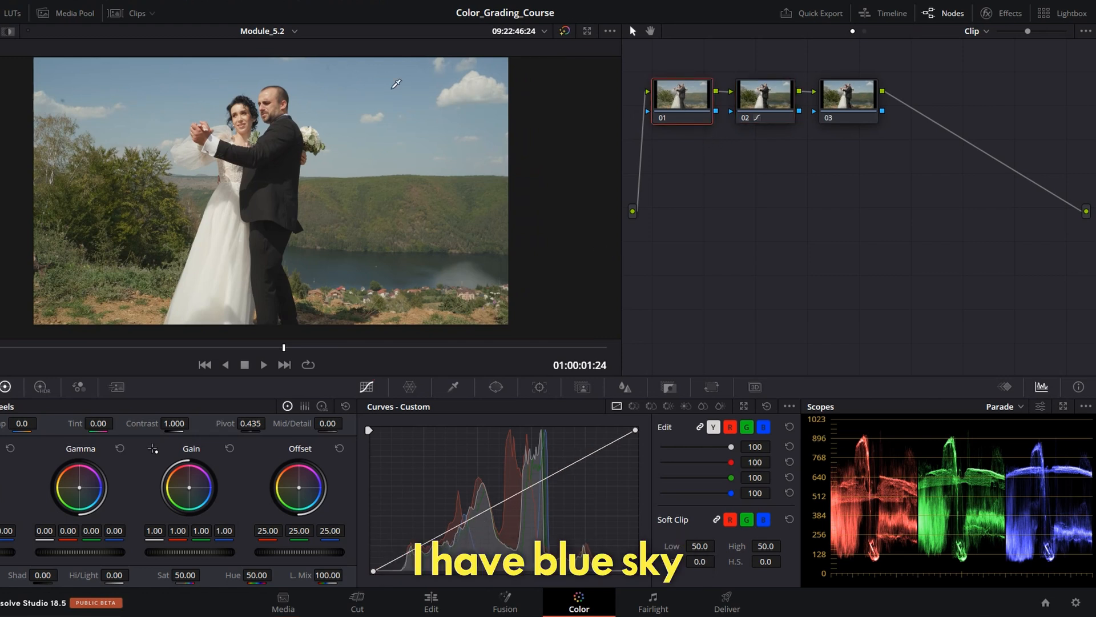
{"action": "scroll", "coordinate": [227, 129], "scroll_direction": "up", "scroll_amount": 5}
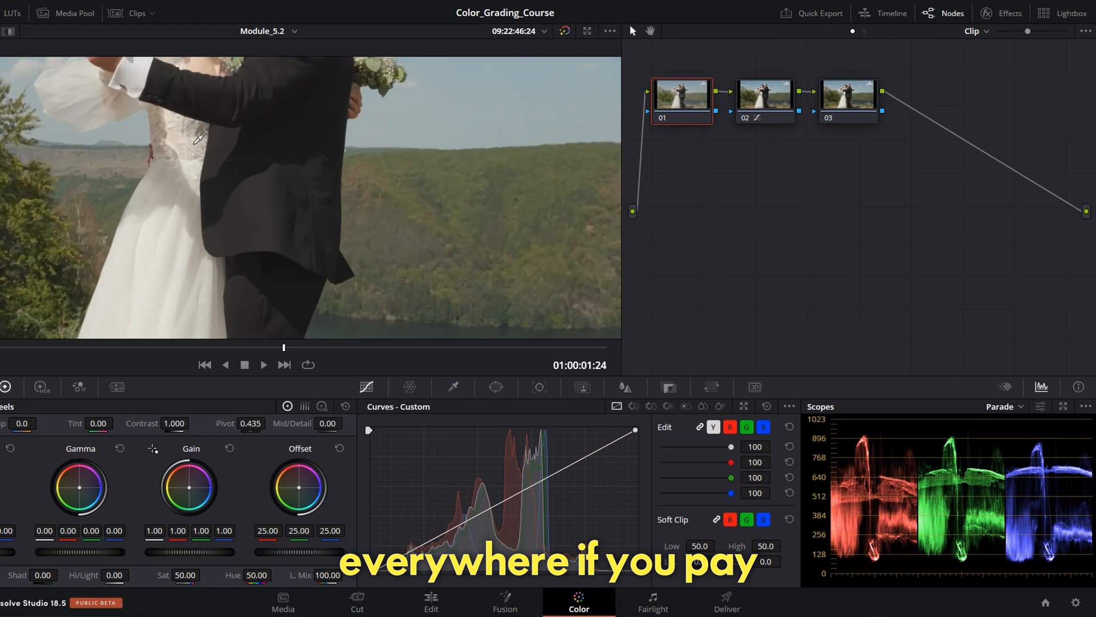
{"action": "scroll", "coordinate": [423, 266], "scroll_direction": "up", "scroll_amount": 1}
{"action": "left_click_drag", "start_coordinate": [419, 219], "coordinate": [326, 187]}
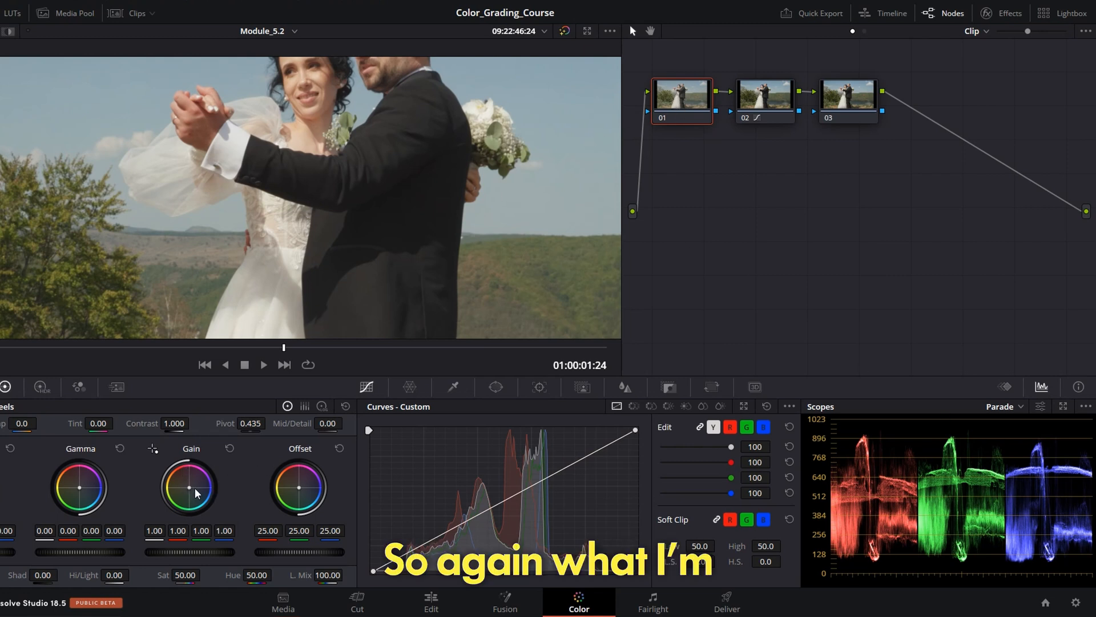
{"action": "left_click_drag", "start_coordinate": [189, 487], "coordinate": [191, 489]}
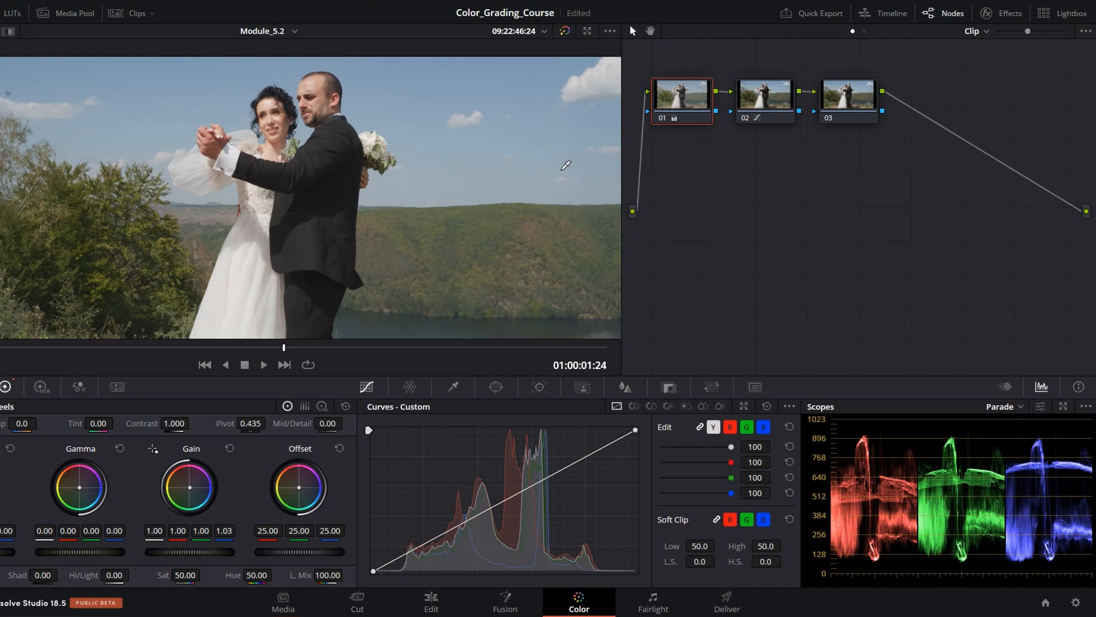
Compare the image with node 01 disabled and enabled, including a close-up of the couple, and leave the node enabled.
{"action": "left_click", "coordinate": [660, 119]}
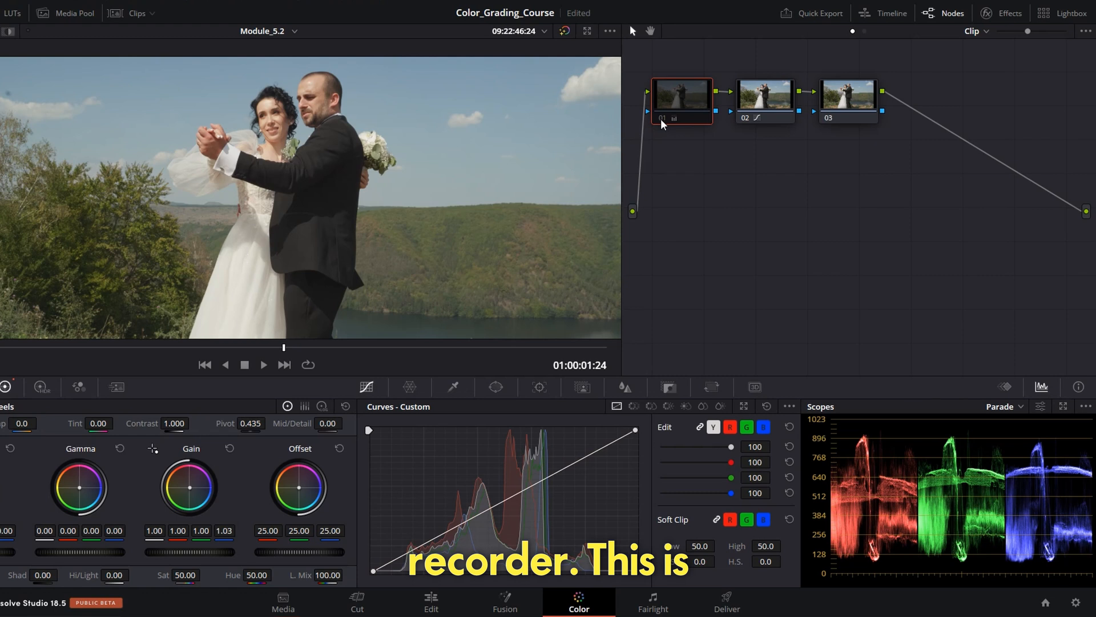
{"action": "left_click", "coordinate": [661, 119]}
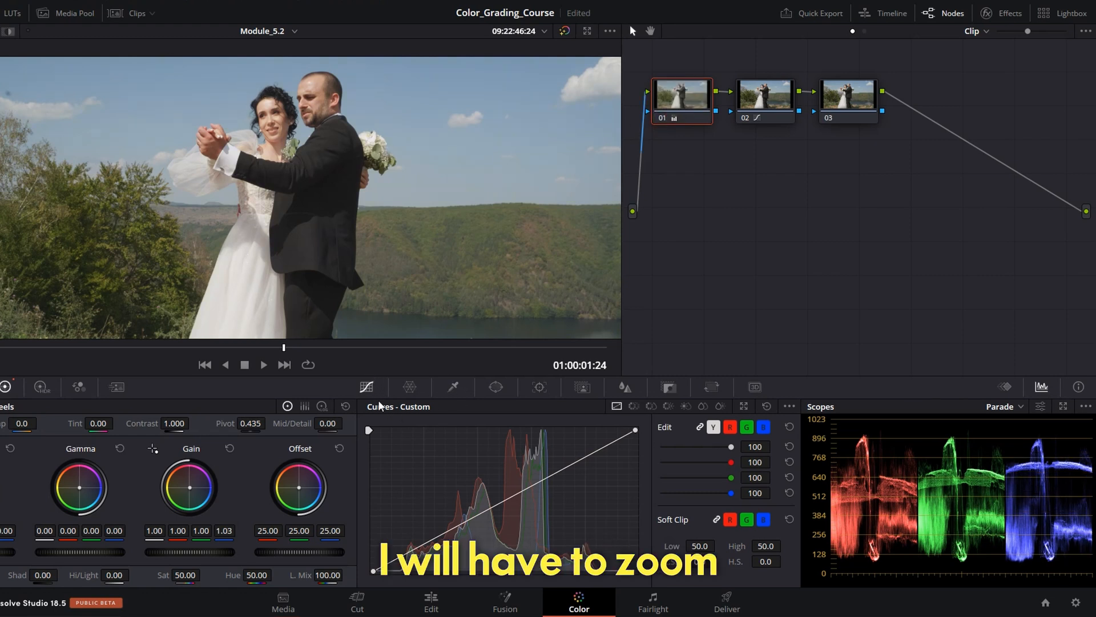
{"action": "scroll", "coordinate": [225, 114], "scroll_direction": "up", "scroll_amount": 2}
{"action": "scroll", "coordinate": [221, 117], "scroll_direction": "up", "scroll_amount": 1}
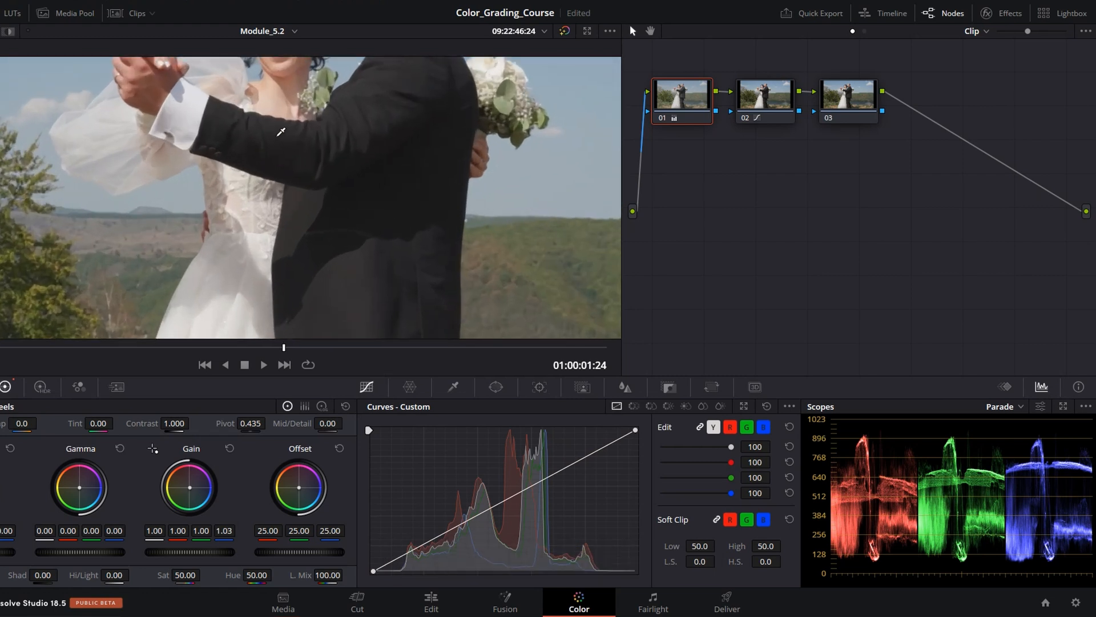
{"action": "left_click_drag", "start_coordinate": [283, 121], "coordinate": [347, 231]}
{"action": "mouse_move", "coordinate": [287, 255]}
{"action": "left_mouse_down"}
{"action": "mouse_move", "coordinate": [309, 250]}
{"action": "mouse_move", "coordinate": [295, 244]}
{"action": "left_mouse_up"}
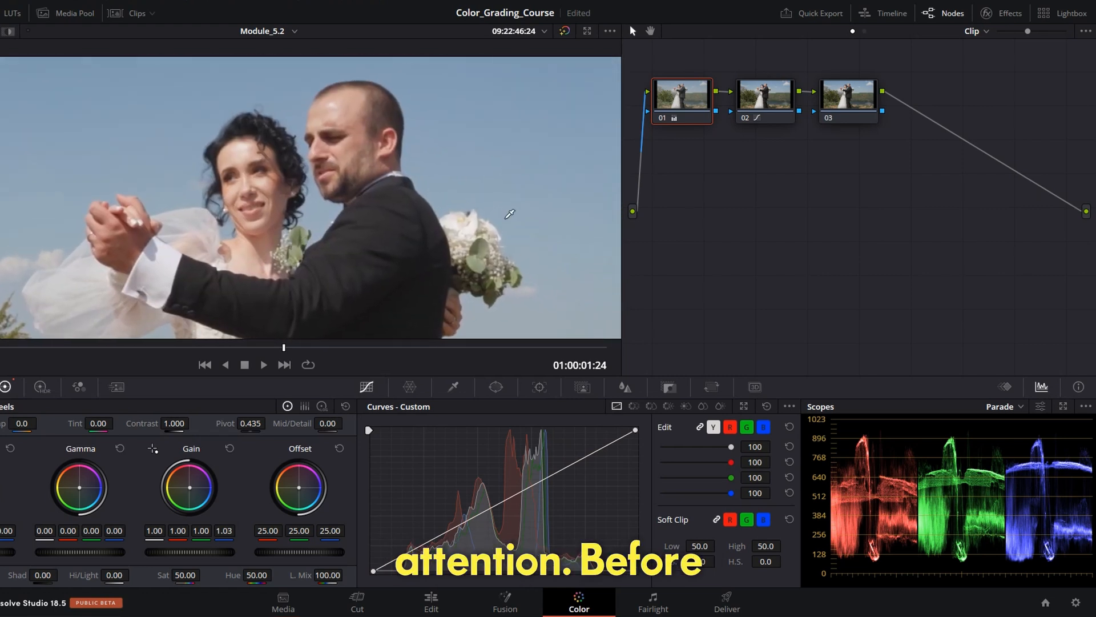
{"action": "left_click", "coordinate": [661, 118]}
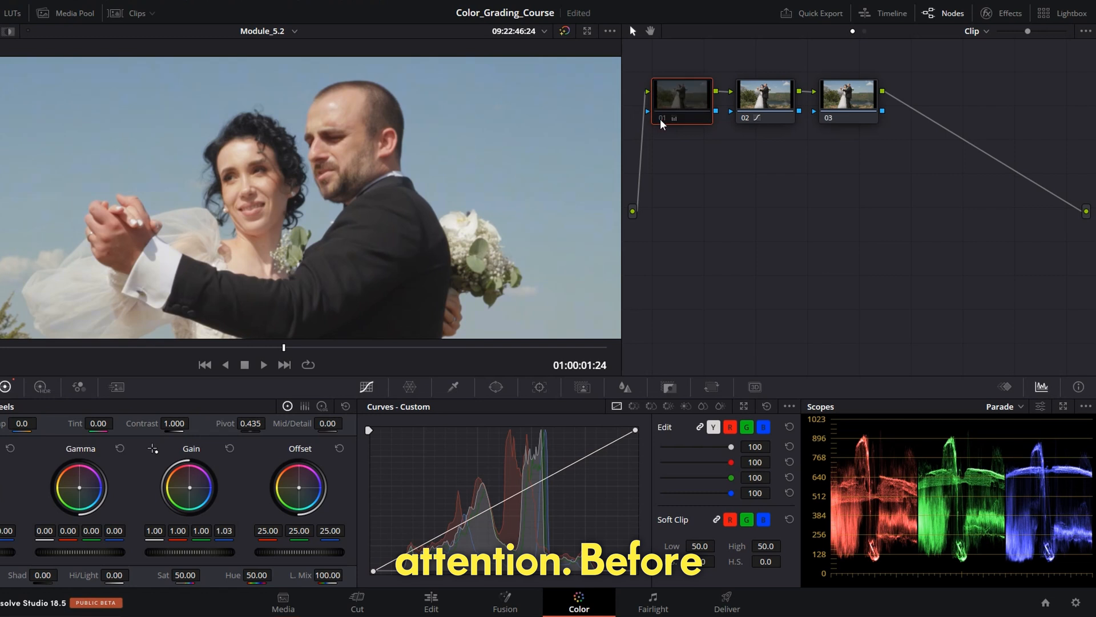
{"action": "left_click", "coordinate": [660, 119]}
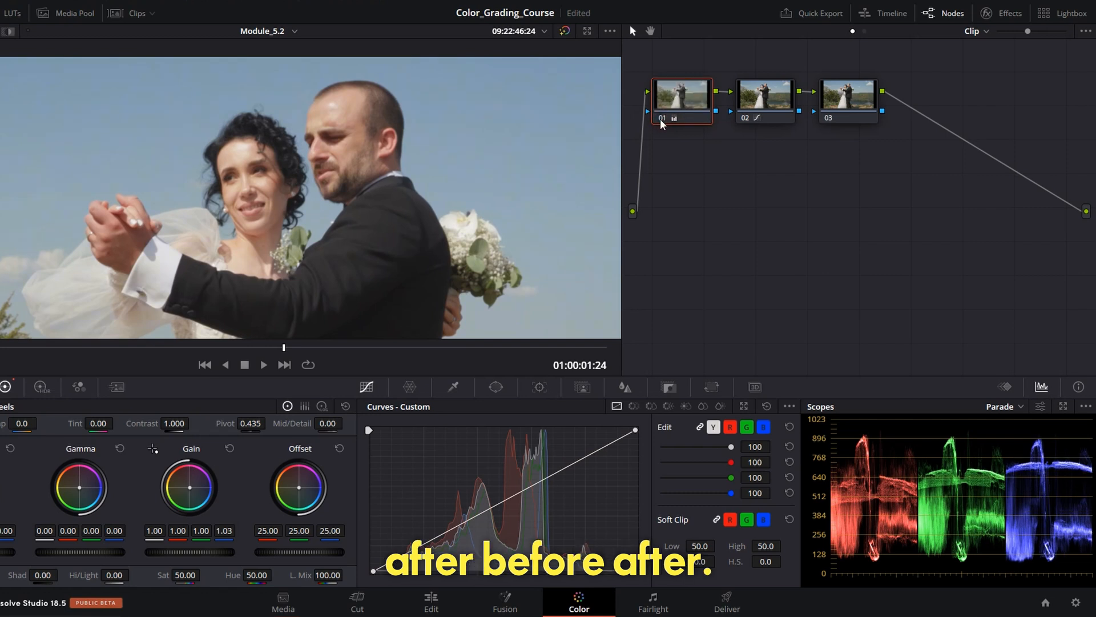
{"action": "left_click", "coordinate": [660, 119]}
{"action": "left_click", "coordinate": [660, 119]}
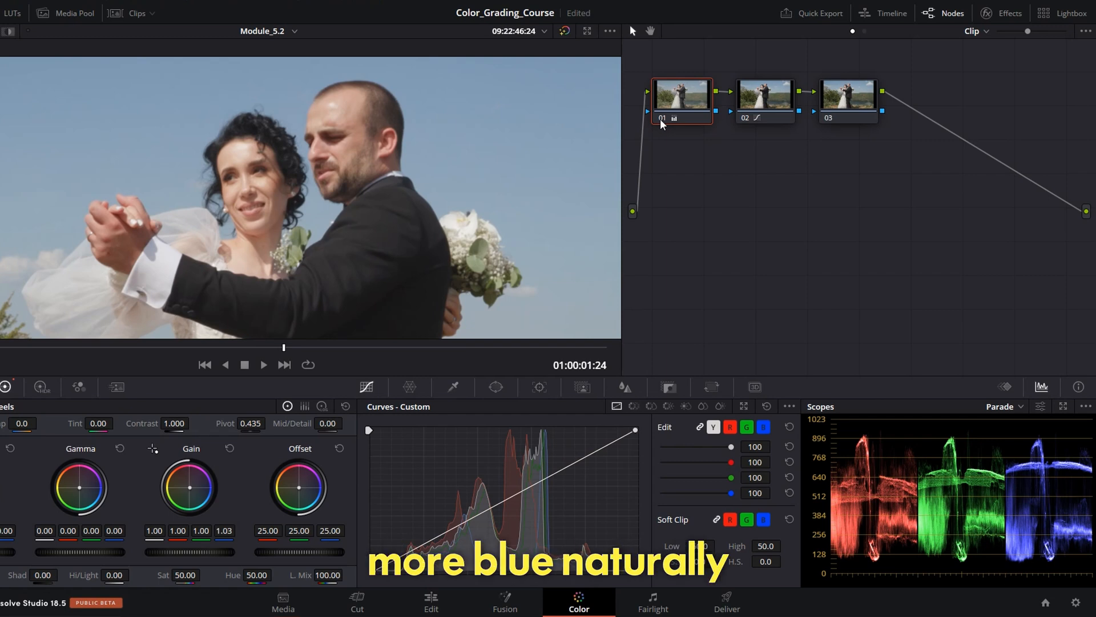
{"action": "left_click", "coordinate": [660, 119]}
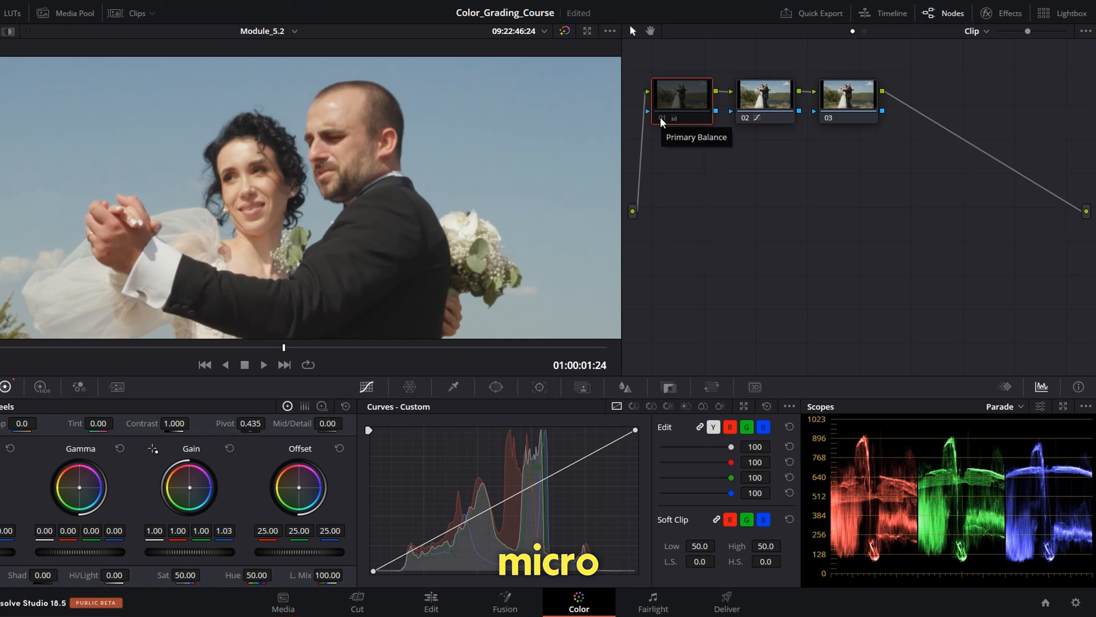
{"action": "left_click", "coordinate": [661, 119]}
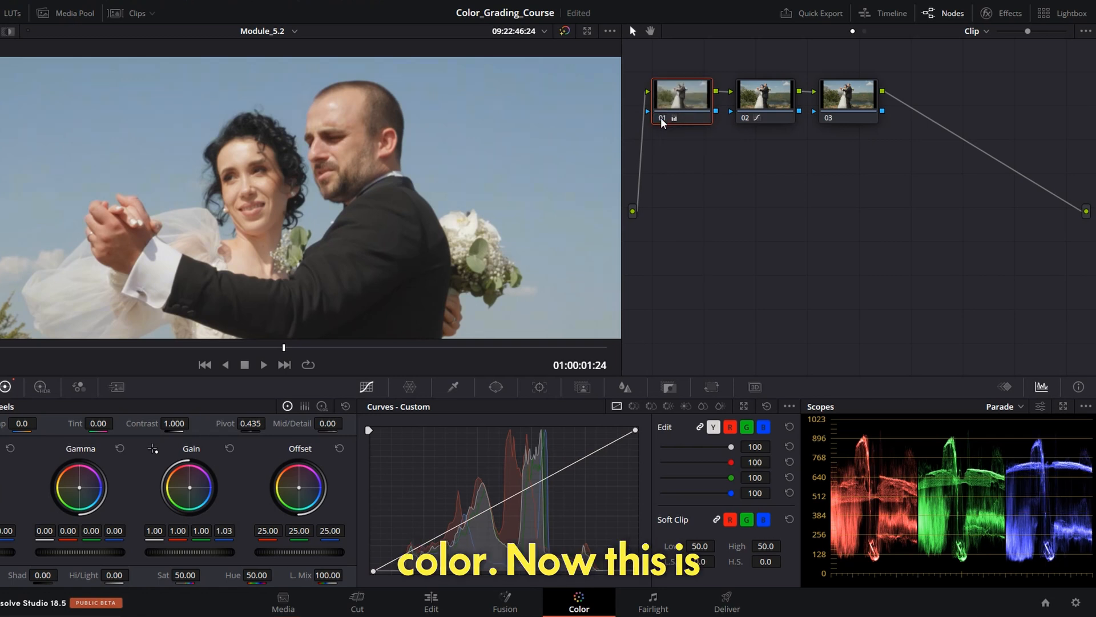
View the corrected wedding clip full screen, scrub forward to 01:00:02:06, and return to the normal view.
{"action": "scroll", "coordinate": [306, 155], "scroll_direction": "down", "scroll_amount": 3}
{"action": "scroll", "coordinate": [472, 206], "scroll_direction": "down", "scroll_amount": 2}
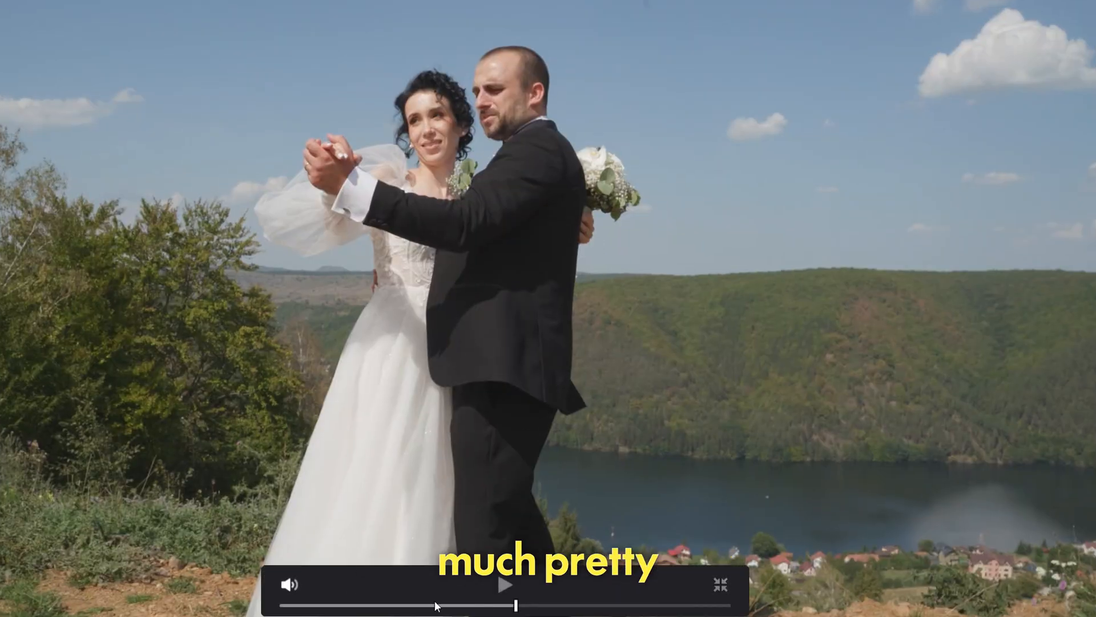
{"action": "left_click_drag", "start_coordinate": [519, 607], "coordinate": [591, 611]}
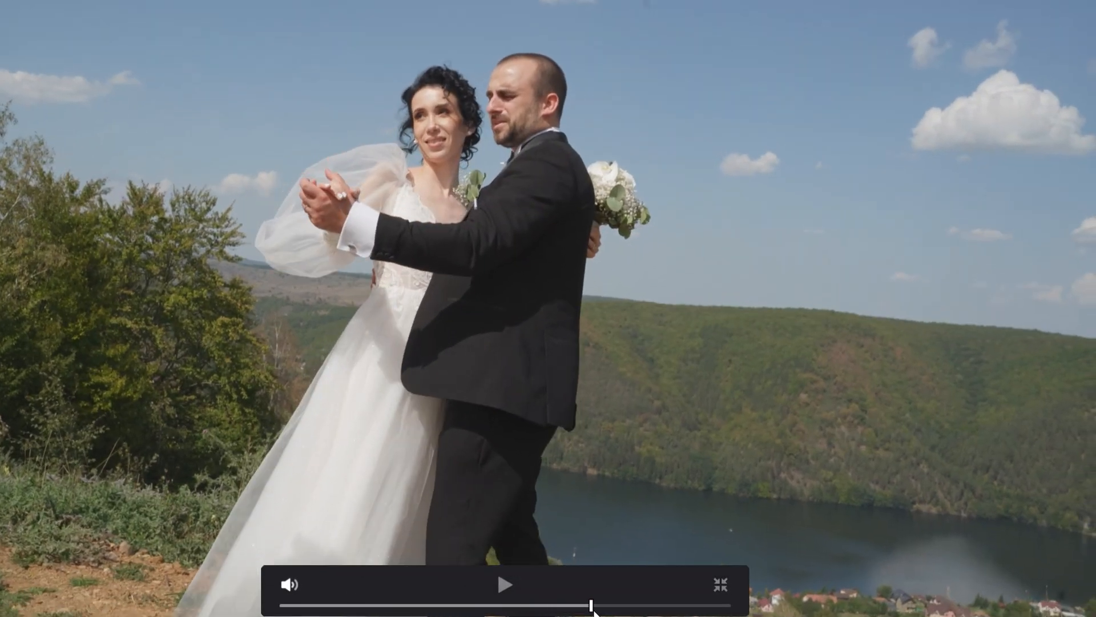
{"action": "left_click", "coordinate": [722, 588]}
Open the LUT browser and preview the Moody Travel LUTs on the wedding clip.
{"action": "left_click", "coordinate": [10, 18]}
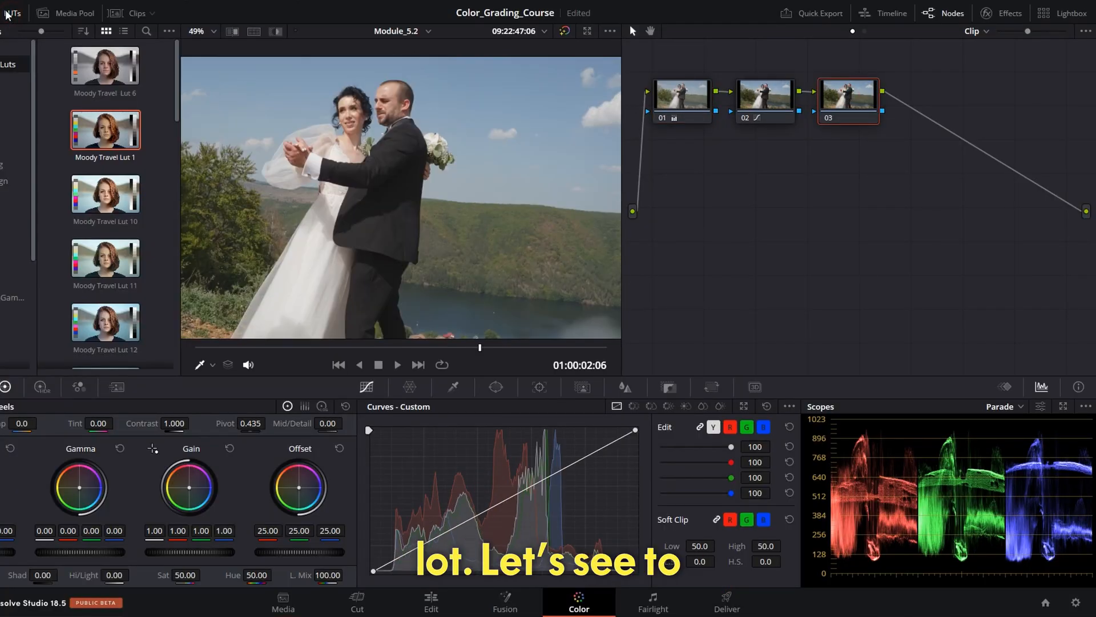
{"action": "scroll", "coordinate": [108, 228], "scroll_direction": "down", "scroll_amount": 2}
{"action": "scroll", "coordinate": [113, 262], "scroll_direction": "down", "scroll_amount": 1}
{"action": "scroll", "coordinate": [109, 285], "scroll_direction": "down", "scroll_amount": 2}
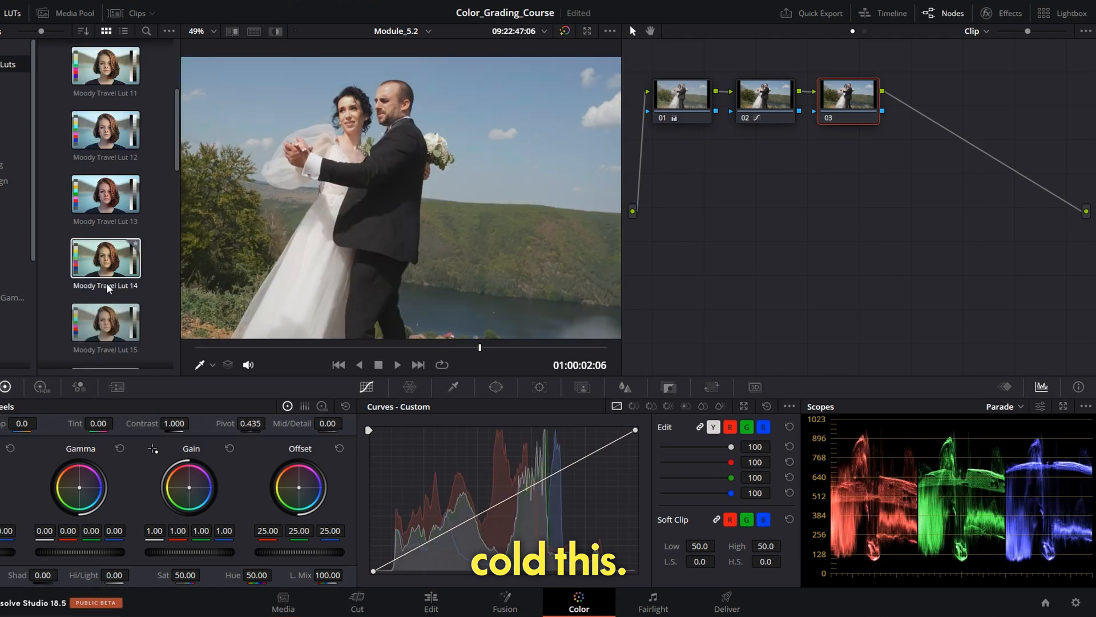
{"action": "scroll", "coordinate": [98, 307], "scroll_direction": "down", "scroll_amount": 1}
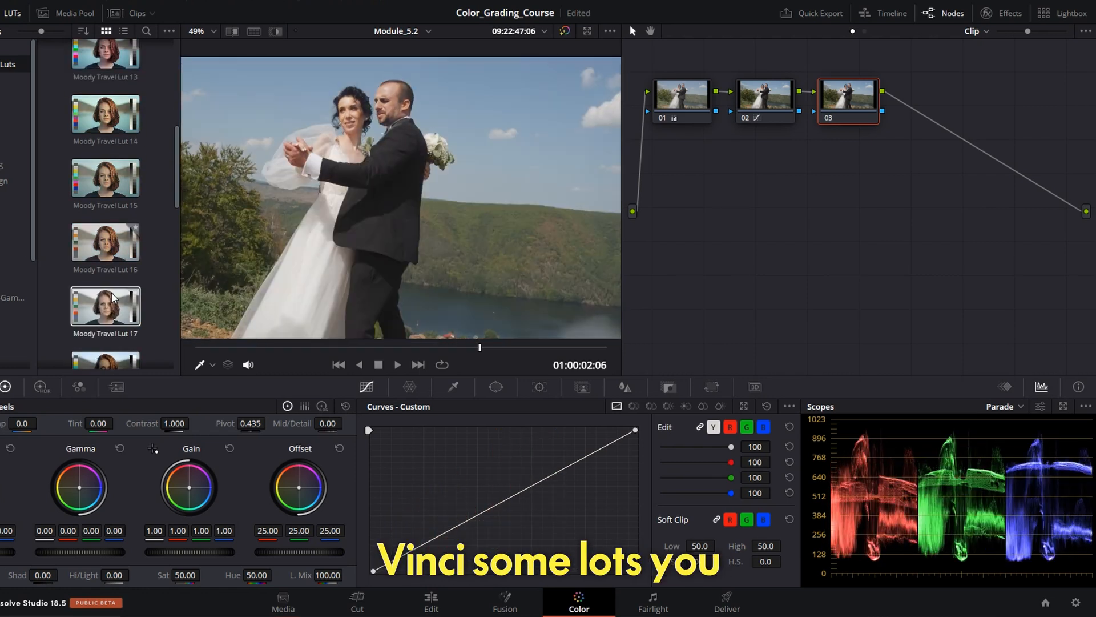
{"action": "scroll", "coordinate": [97, 314], "scroll_direction": "down", "scroll_amount": 2}
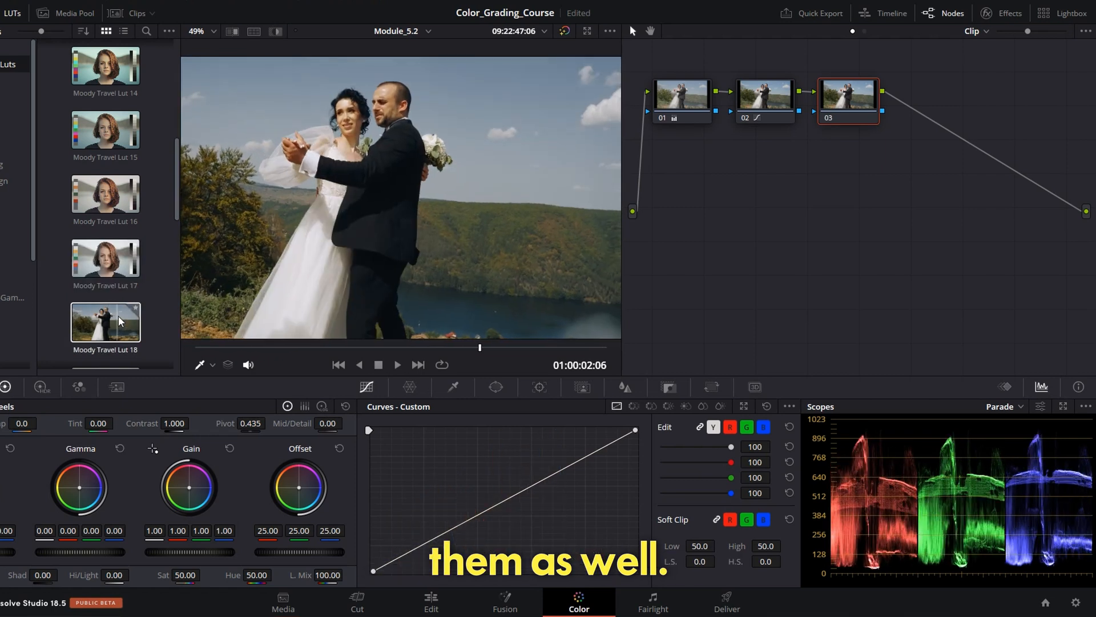
{"action": "scroll", "coordinate": [94, 308], "scroll_direction": "down", "scroll_amount": 2}
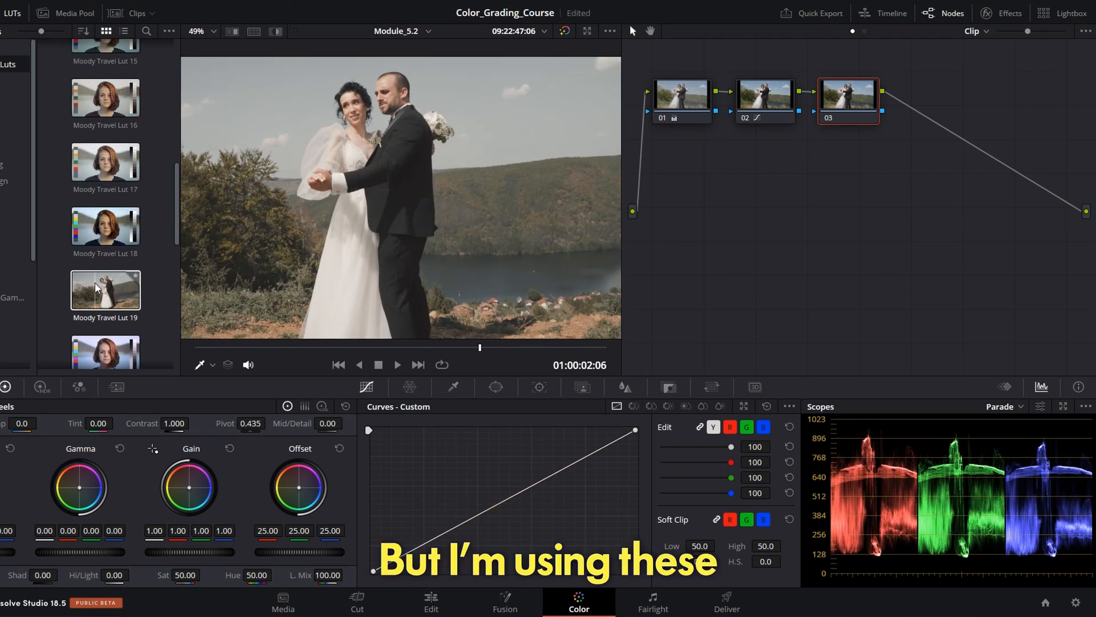
{"action": "scroll", "coordinate": [64, 289], "scroll_direction": "down", "scroll_amount": 1}
{"action": "scroll", "coordinate": [66, 289], "scroll_direction": "down", "scroll_amount": 1}
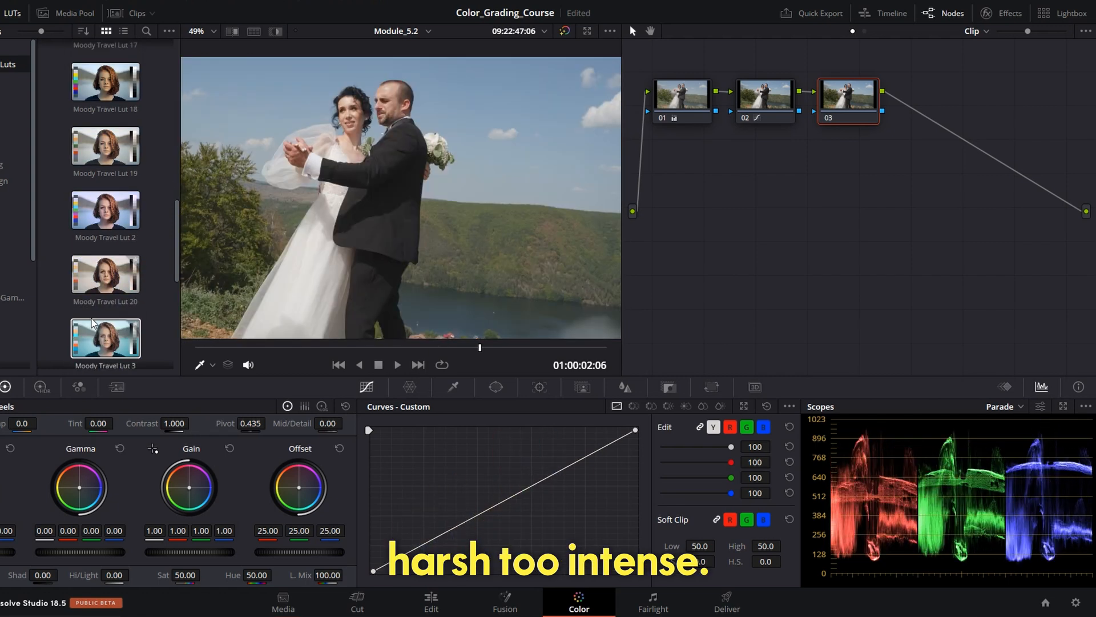
{"action": "scroll", "coordinate": [92, 311], "scroll_direction": "down", "scroll_amount": 2}
{"action": "scroll", "coordinate": [91, 306], "scroll_direction": "down", "scroll_amount": 1}
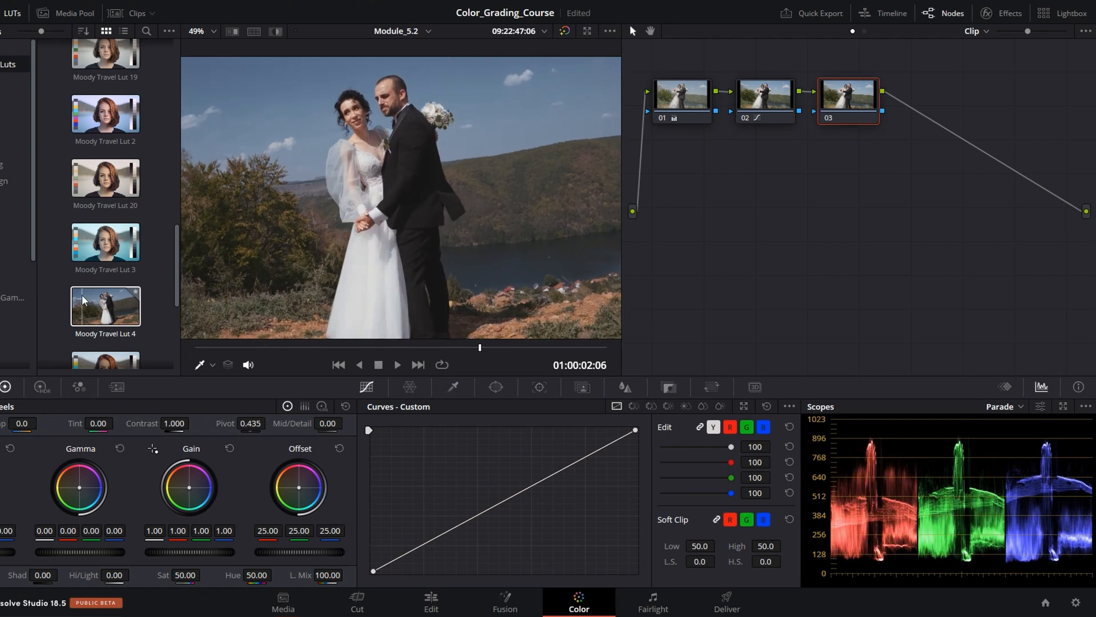
{"action": "scroll", "coordinate": [94, 303], "scroll_direction": "down", "scroll_amount": 1}
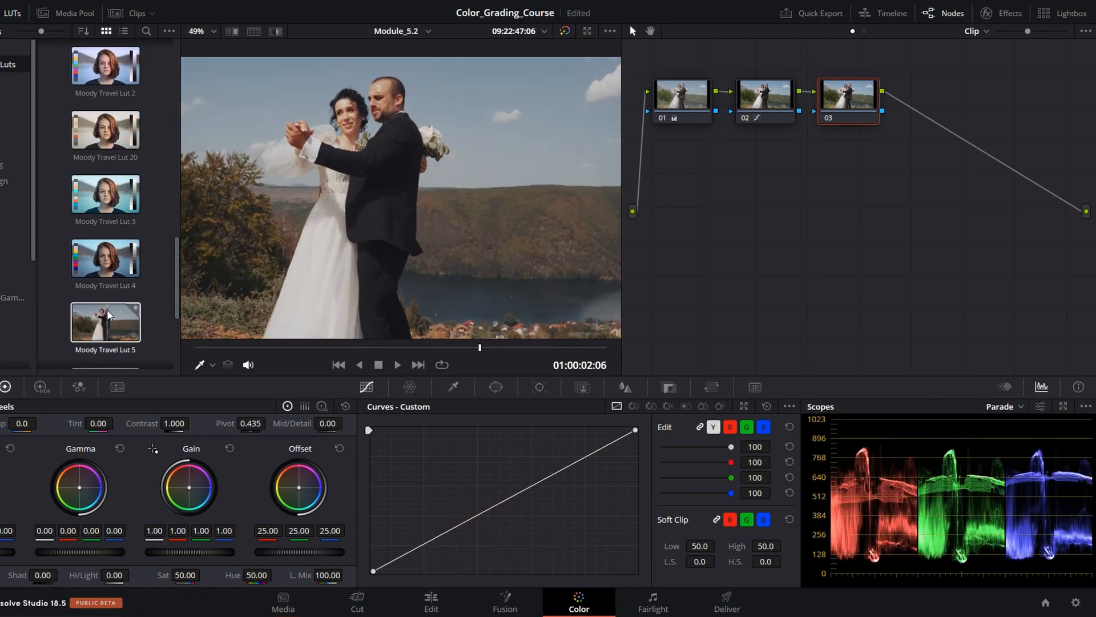
{"action": "scroll", "coordinate": [101, 328], "scroll_direction": "down", "scroll_amount": 1}
{"action": "scroll", "coordinate": [99, 333], "scroll_direction": "down", "scroll_amount": 3}
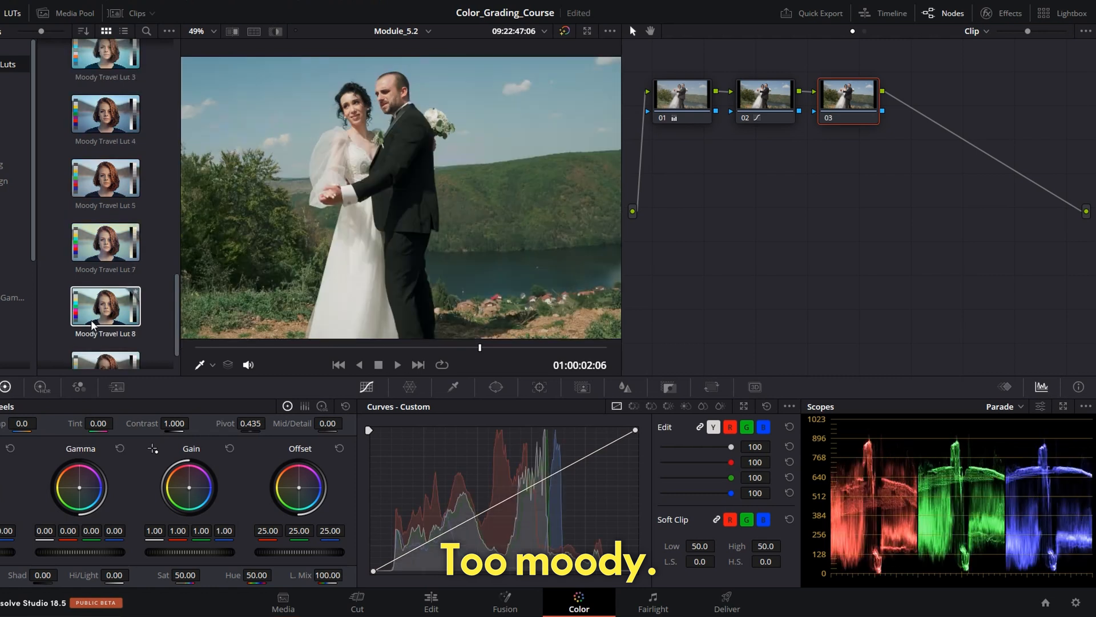
Apply the Moody Travel Lut 9 to node 03 and close the LUT browser.
{"action": "left_click_drag", "start_coordinate": [98, 332], "coordinate": [837, 113]}
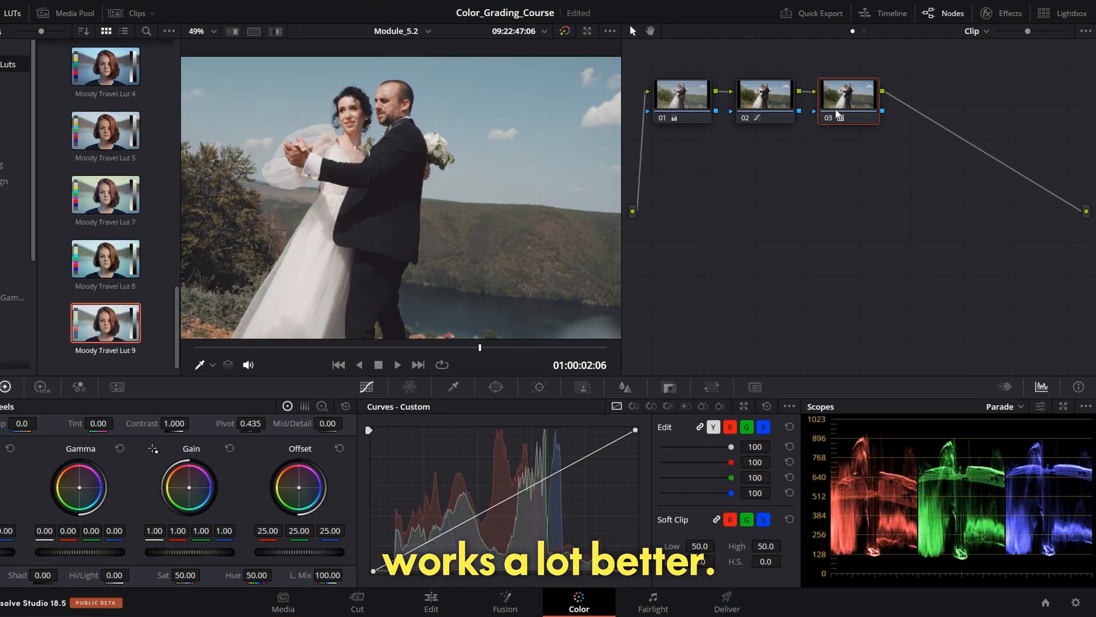
{"action": "left_click", "coordinate": [11, 13]}
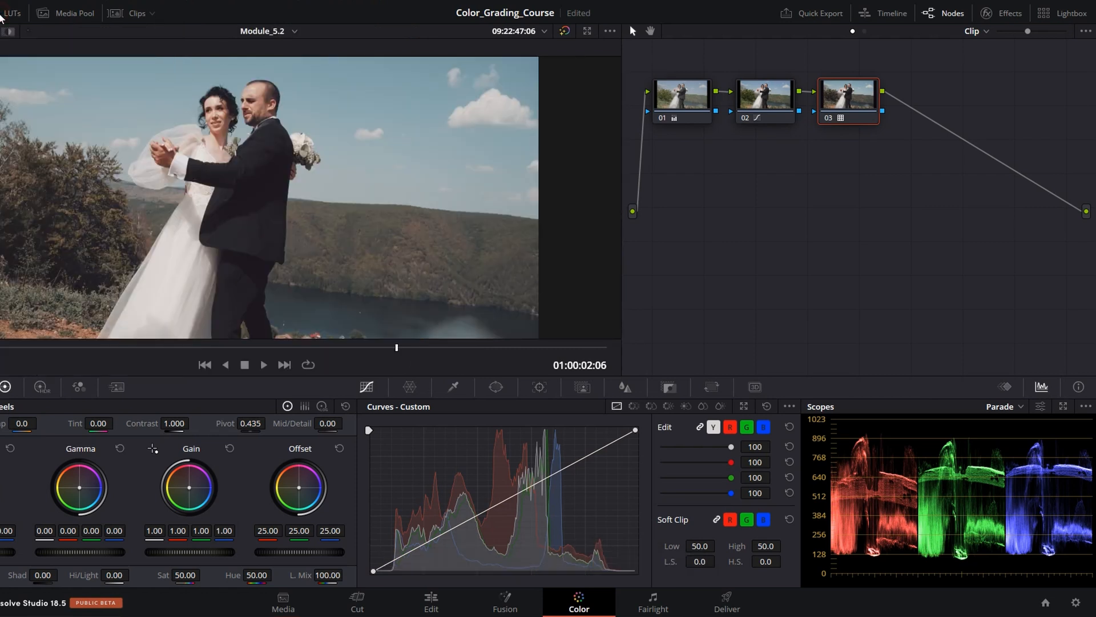
{"action": "left_click_drag", "start_coordinate": [373, 160], "coordinate": [360, 179]}
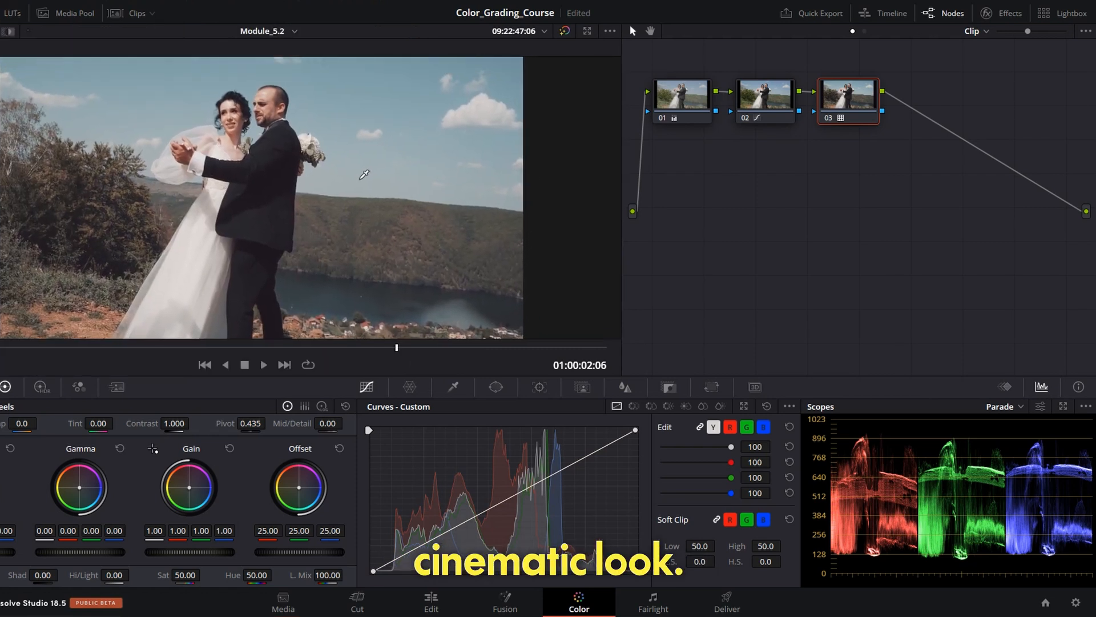
Compare the clip with the LUT on node 03 disabled and enabled, and leave the node enabled.
{"action": "left_click", "coordinate": [827, 118]}
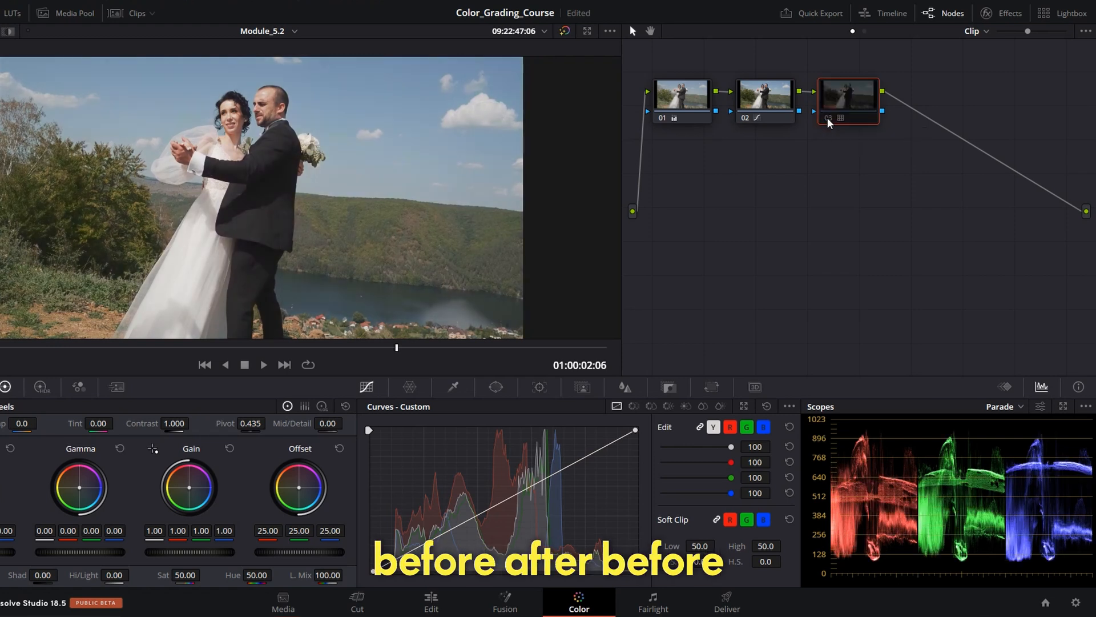
{"action": "left_click", "coordinate": [827, 118]}
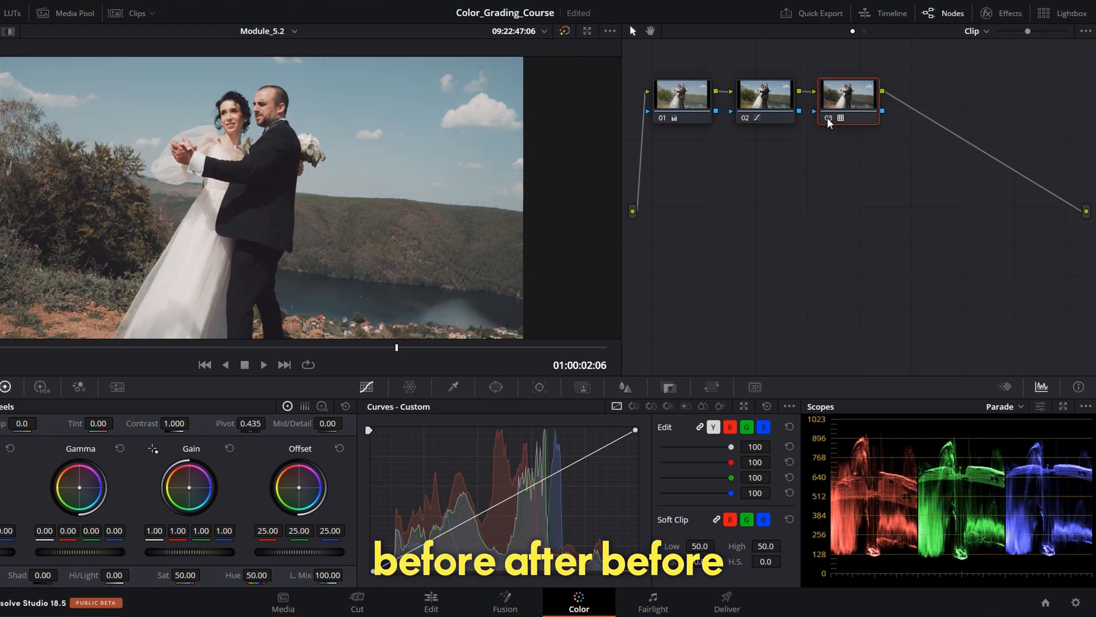
{"action": "left_click", "coordinate": [828, 118]}
{"action": "left_click", "coordinate": [828, 118]}
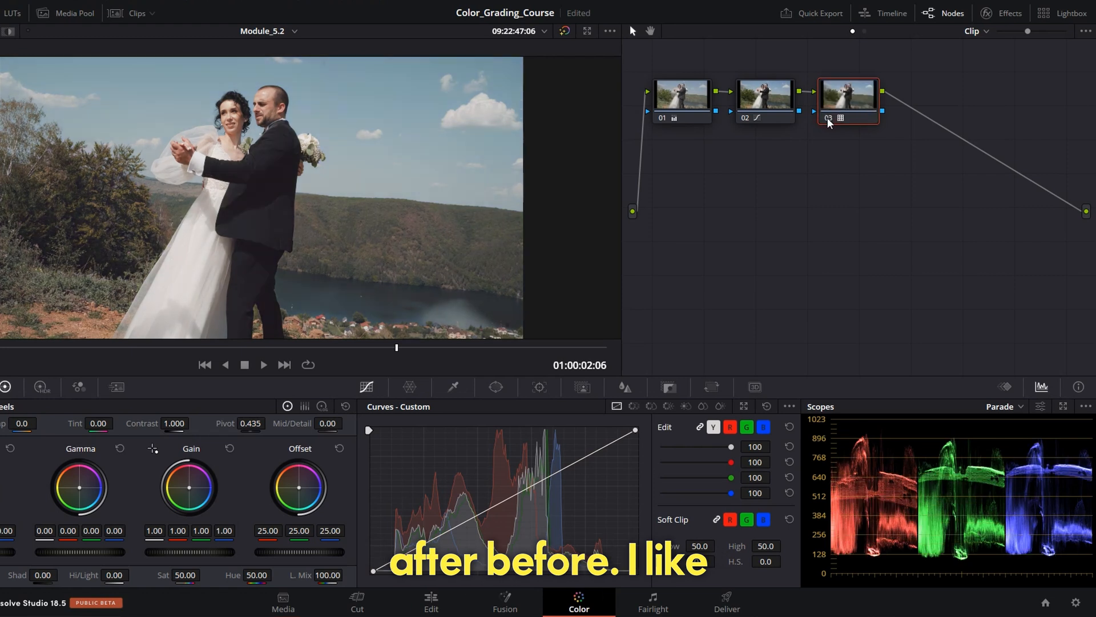
{"action": "left_click", "coordinate": [827, 117]}
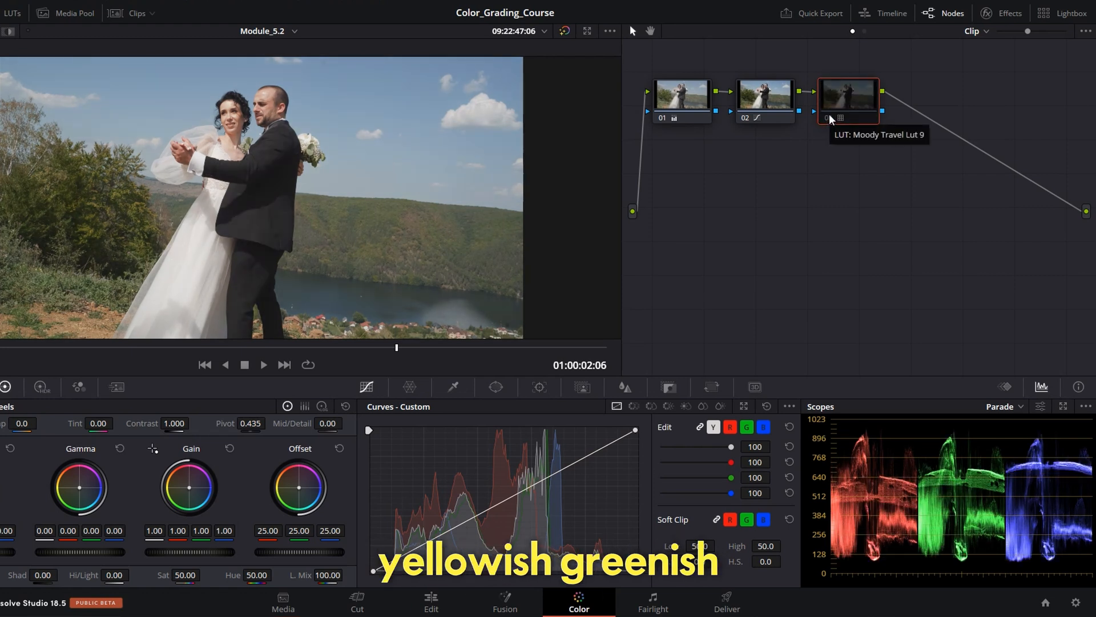
{"action": "left_click", "coordinate": [829, 116]}
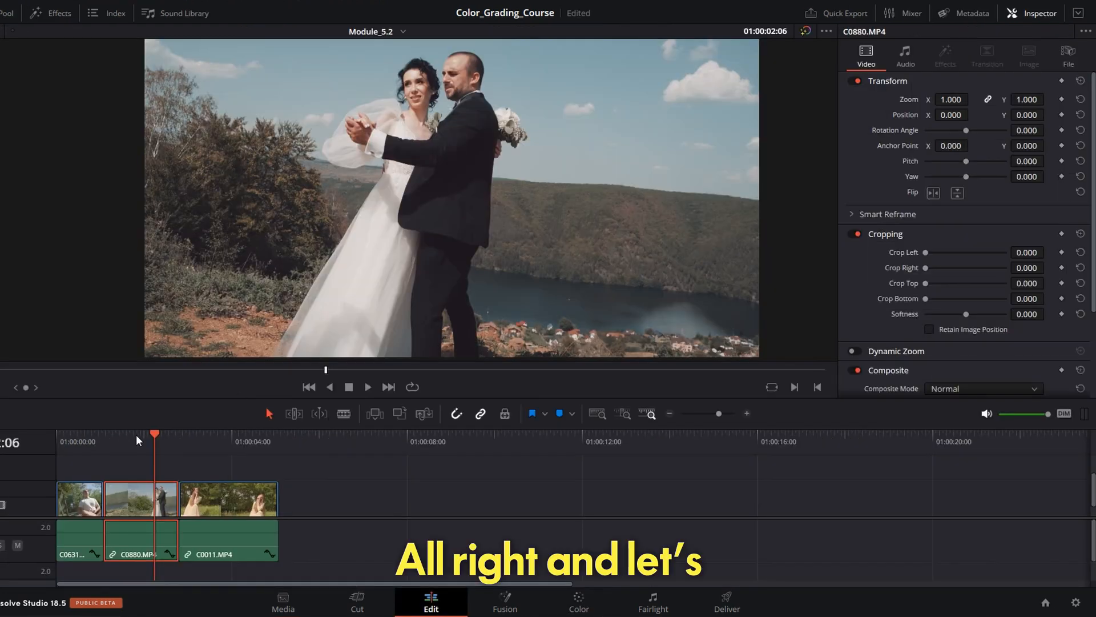
Move the playhead to 01:00:03:02 on clip C0011.MP4 and open the clip for color grading.
{"action": "left_click_drag", "start_coordinate": [156, 434], "coordinate": [206, 433]}
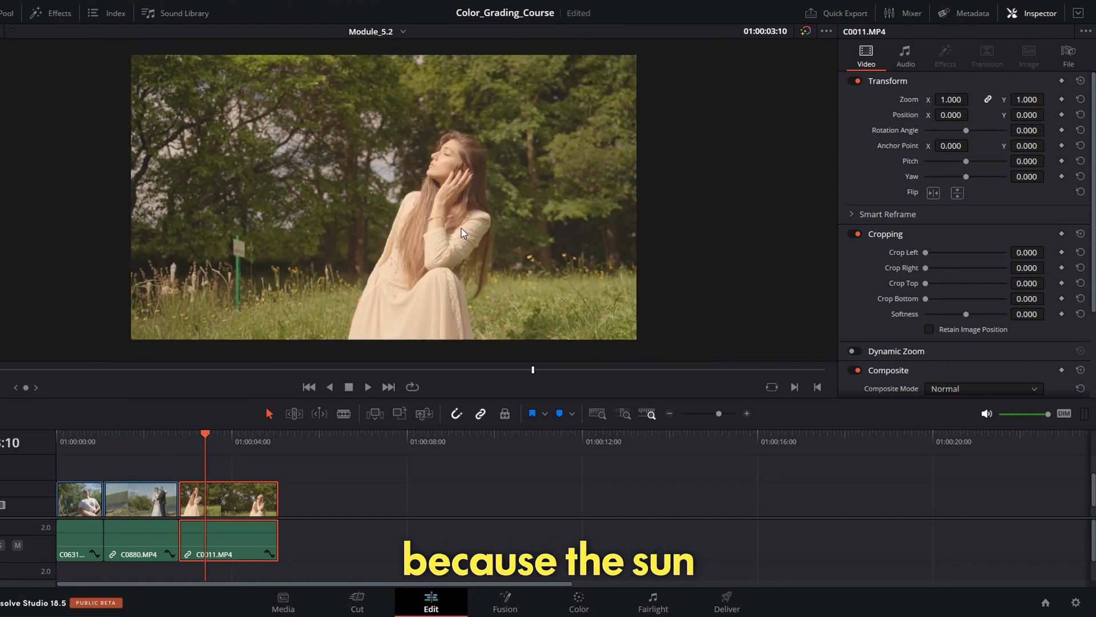
{"action": "mouse_move", "coordinate": [210, 434]}
{"action": "left_mouse_down"}
{"action": "mouse_move", "coordinate": [246, 433]}
{"action": "mouse_move", "coordinate": [180, 440]}
{"action": "mouse_move", "coordinate": [191, 437]}
{"action": "left_mouse_up"}
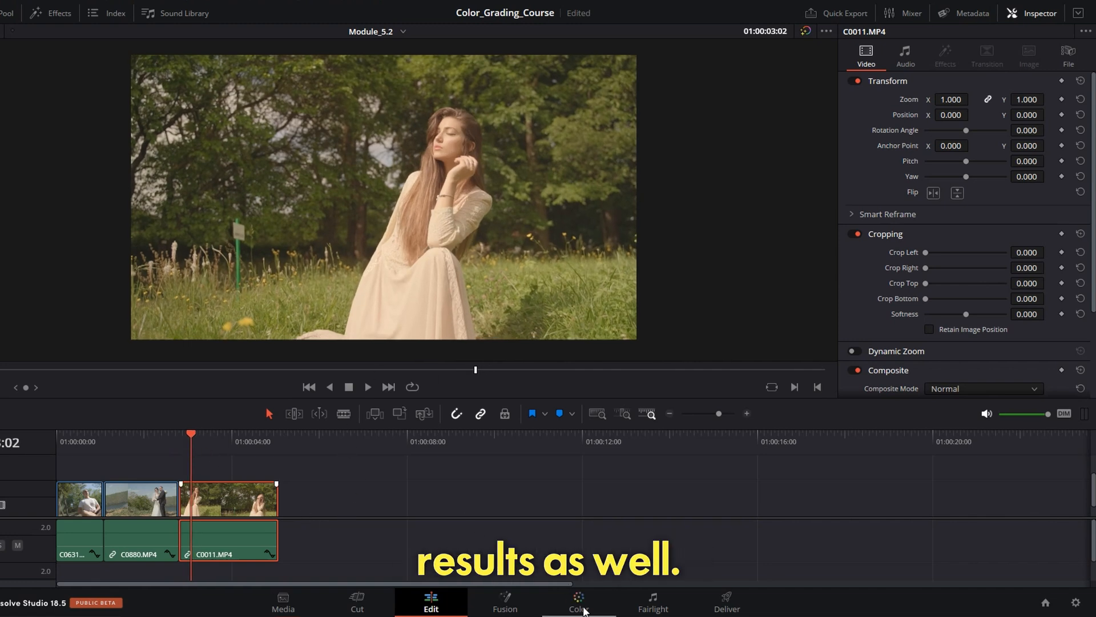
{"action": "left_click", "coordinate": [578, 605]}
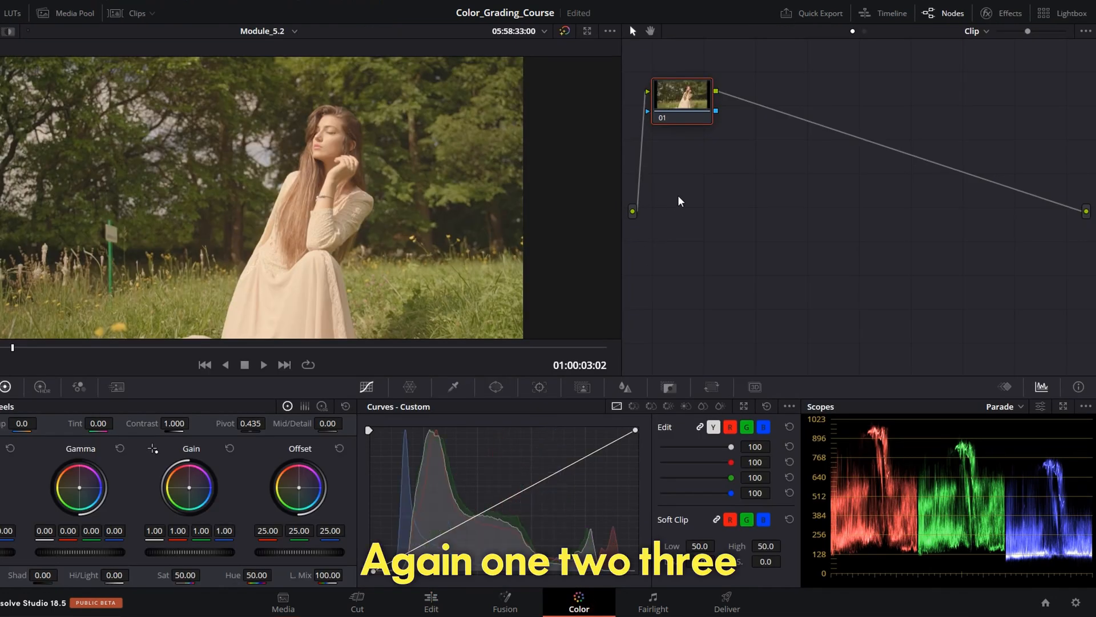
Add two serial nodes after node 01 and shape a contrast S-curve on node 02 with lowered shadows, checking it against the bypassed node.
{"action": "key", "text": "alt+s"}
{"action": "key", "text": "alt+s"}
{"action": "left_click", "coordinate": [771, 96]}
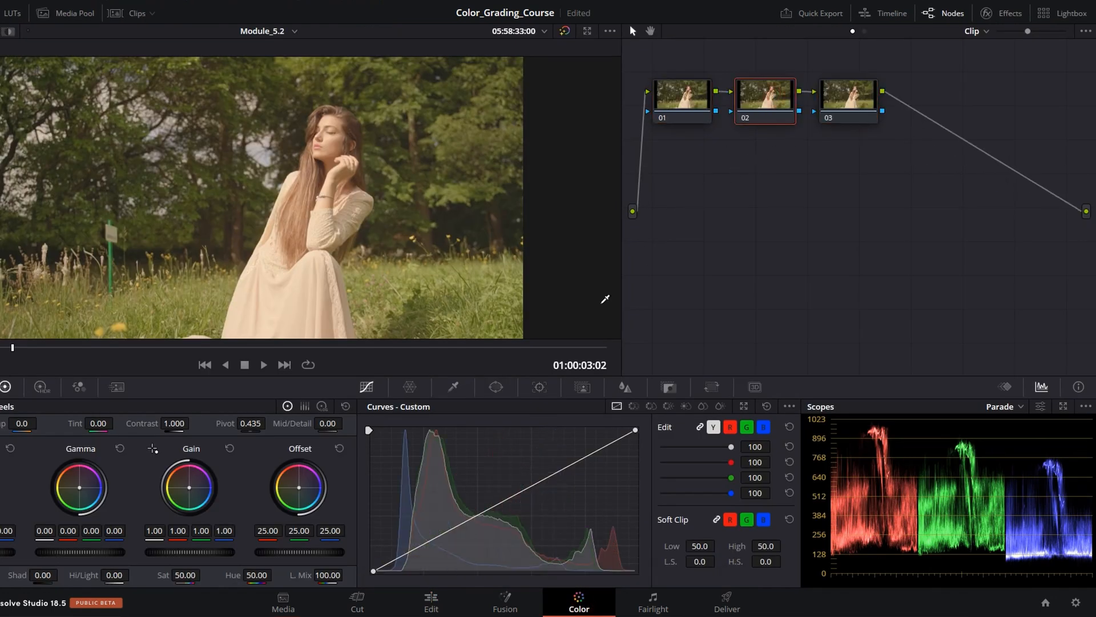
{"action": "left_click_drag", "start_coordinate": [574, 462], "coordinate": [569, 463]}
{"action": "left_click_drag", "start_coordinate": [453, 527], "coordinate": [454, 540]}
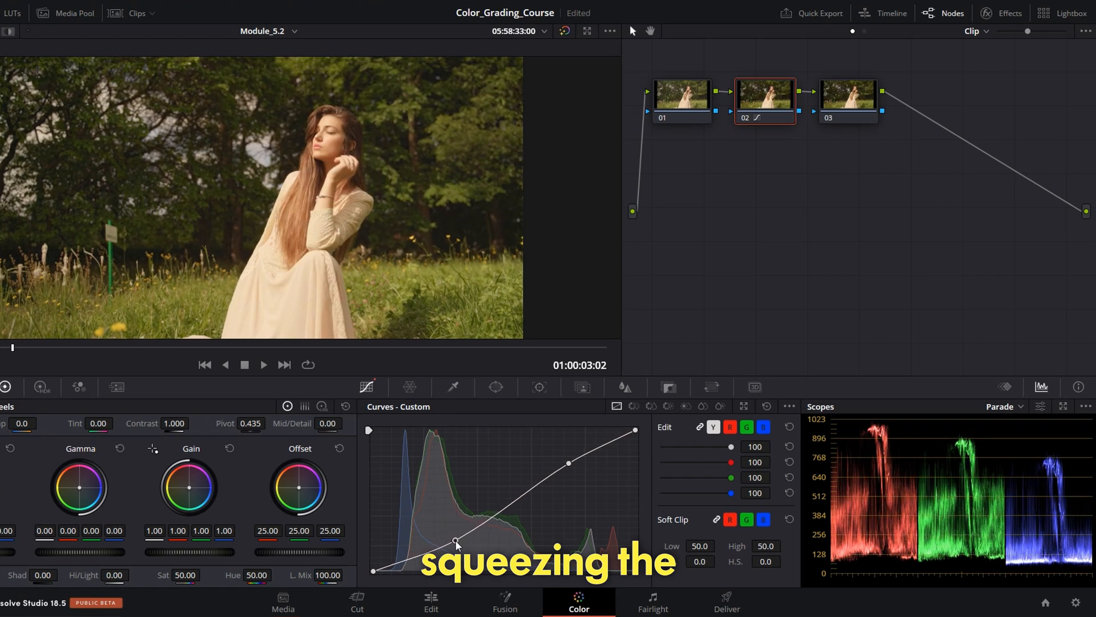
{"action": "scroll", "coordinate": [335, 235], "scroll_direction": "down", "scroll_amount": 1}
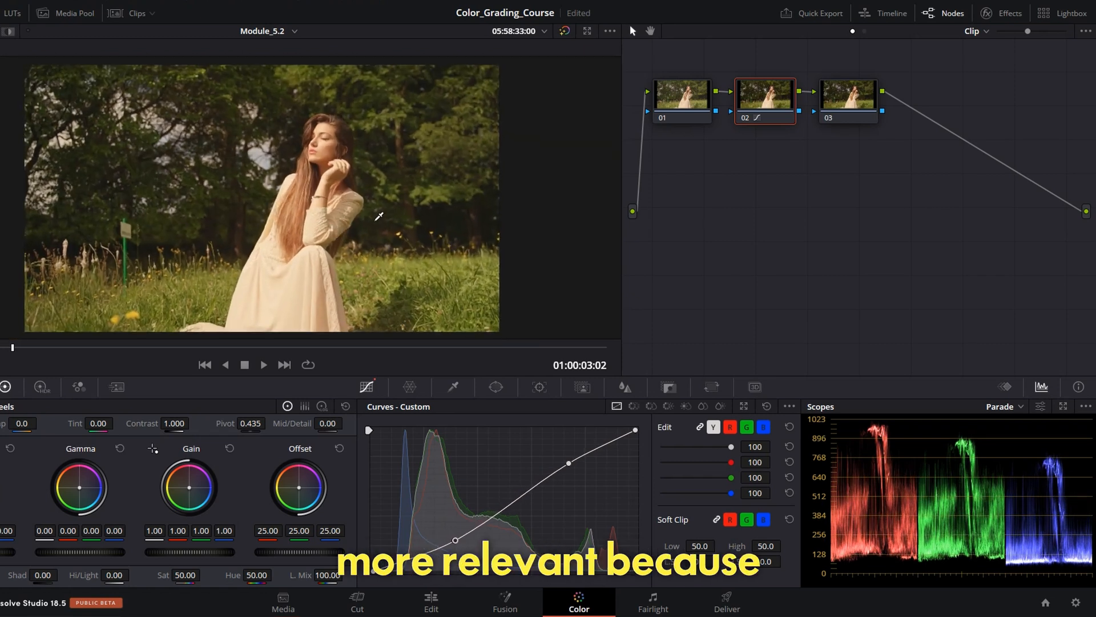
{"action": "left_click", "coordinate": [745, 117]}
{"action": "left_click", "coordinate": [745, 117]}
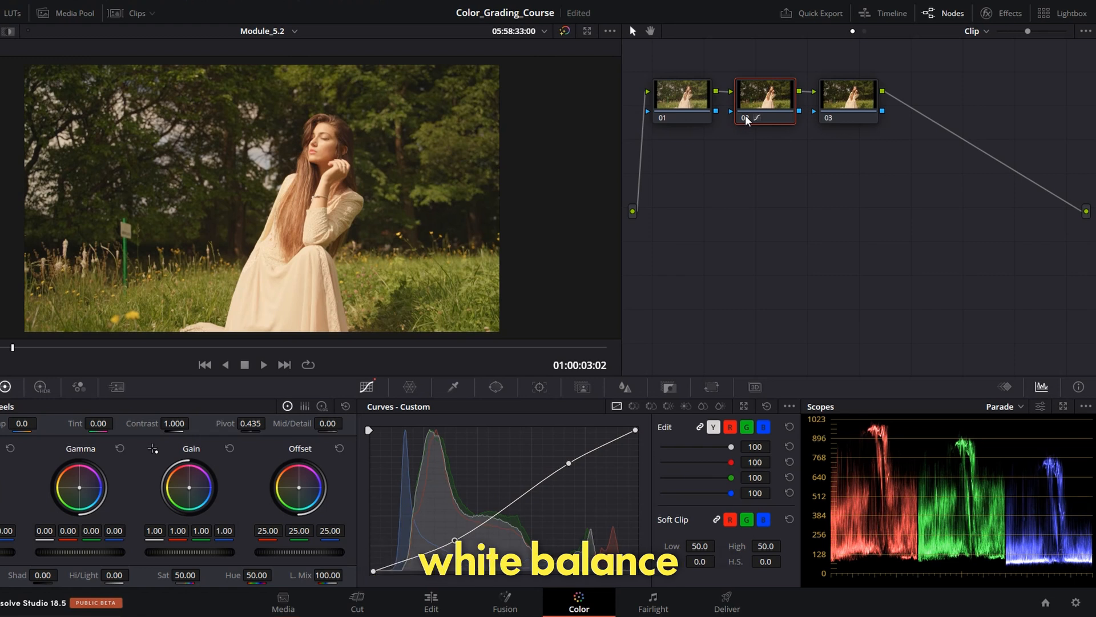
Shift node 01's Gain toward blue, with red at 0.96 and blue at 1.11, and compare the clip with the node off and on.
{"action": "left_click", "coordinate": [701, 101]}
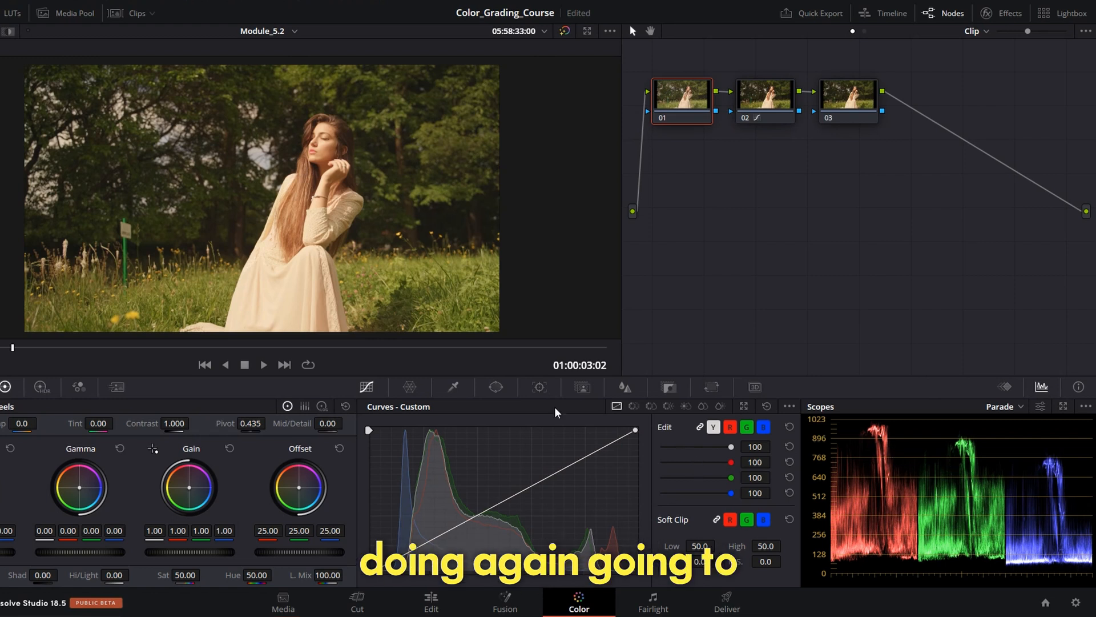
{"action": "left_click_drag", "start_coordinate": [190, 487], "coordinate": [190, 489]}
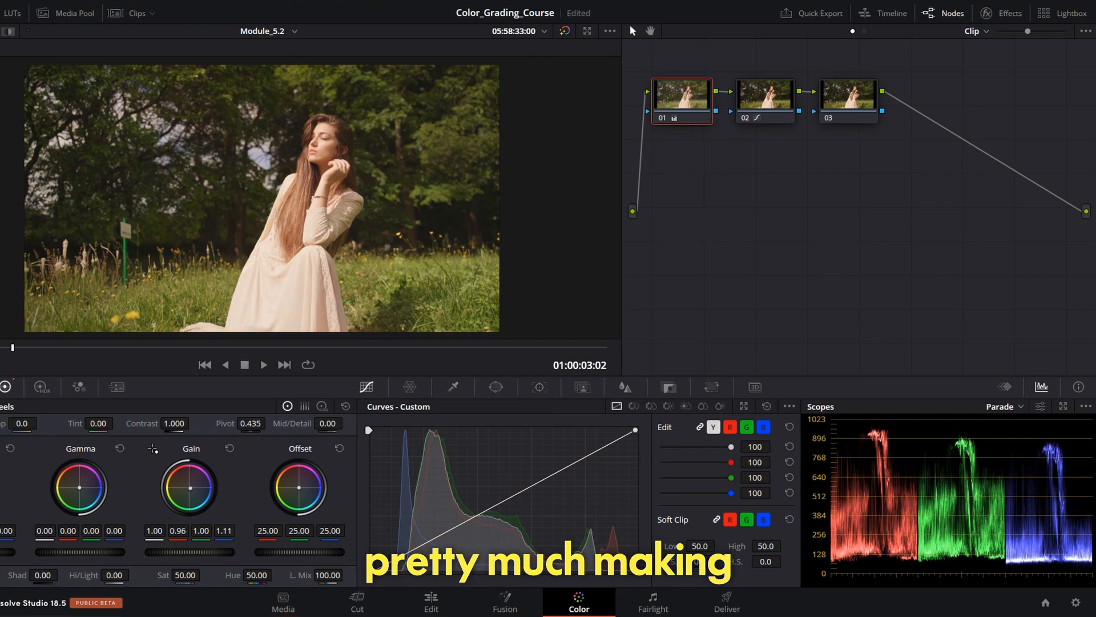
{"action": "scroll", "coordinate": [289, 199], "scroll_direction": "down", "scroll_amount": 5}
{"action": "scroll", "coordinate": [289, 200], "scroll_direction": "up", "scroll_amount": 4}
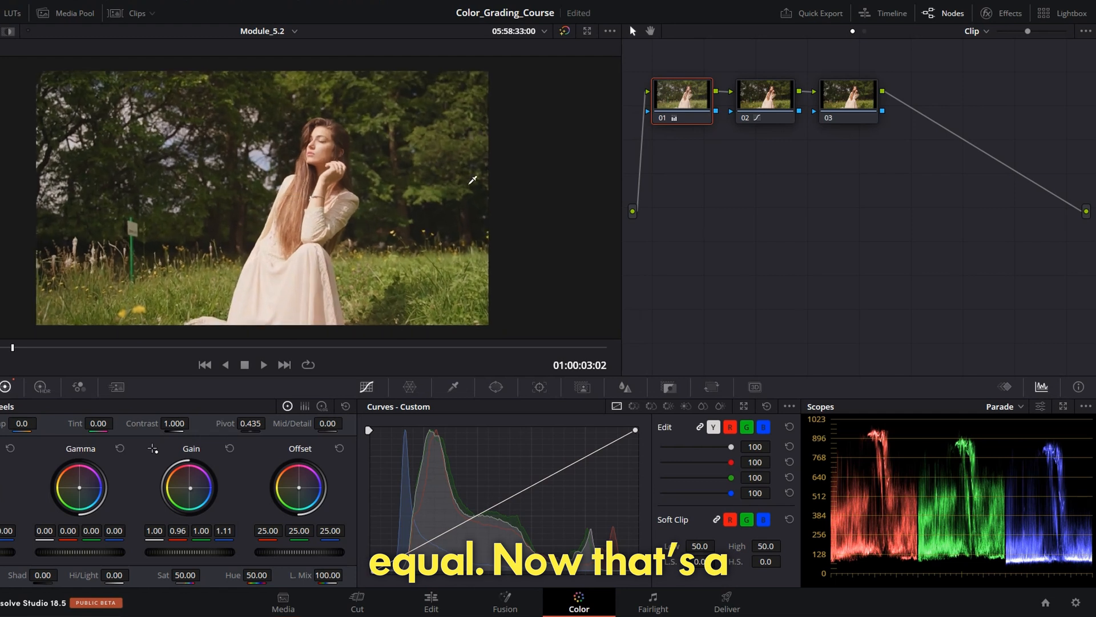
{"action": "left_click", "coordinate": [661, 118]}
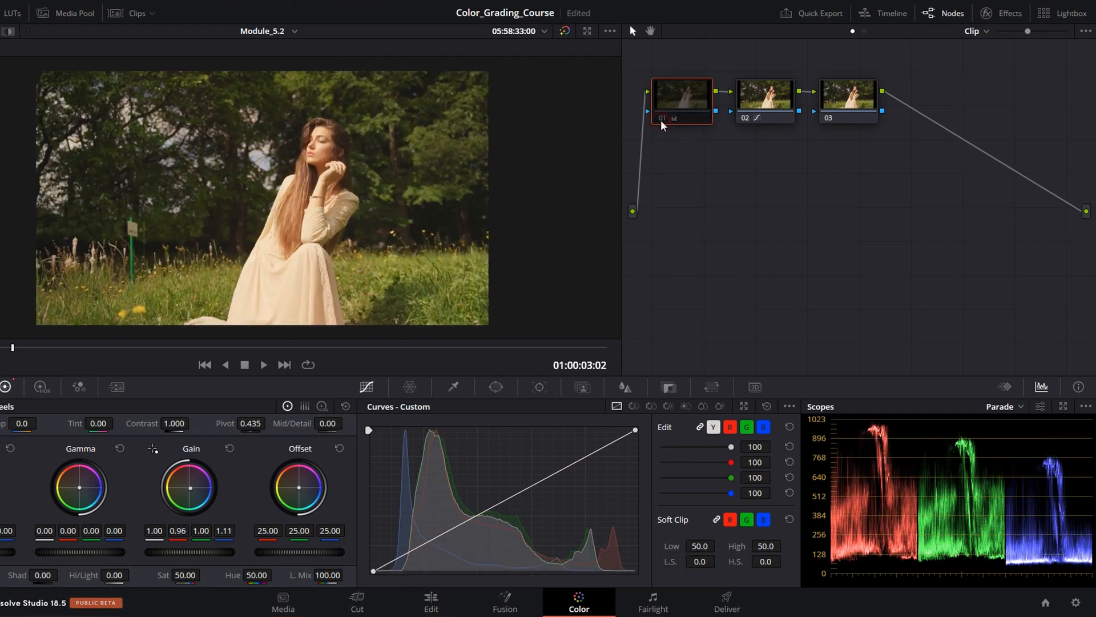
{"action": "left_click", "coordinate": [661, 118]}
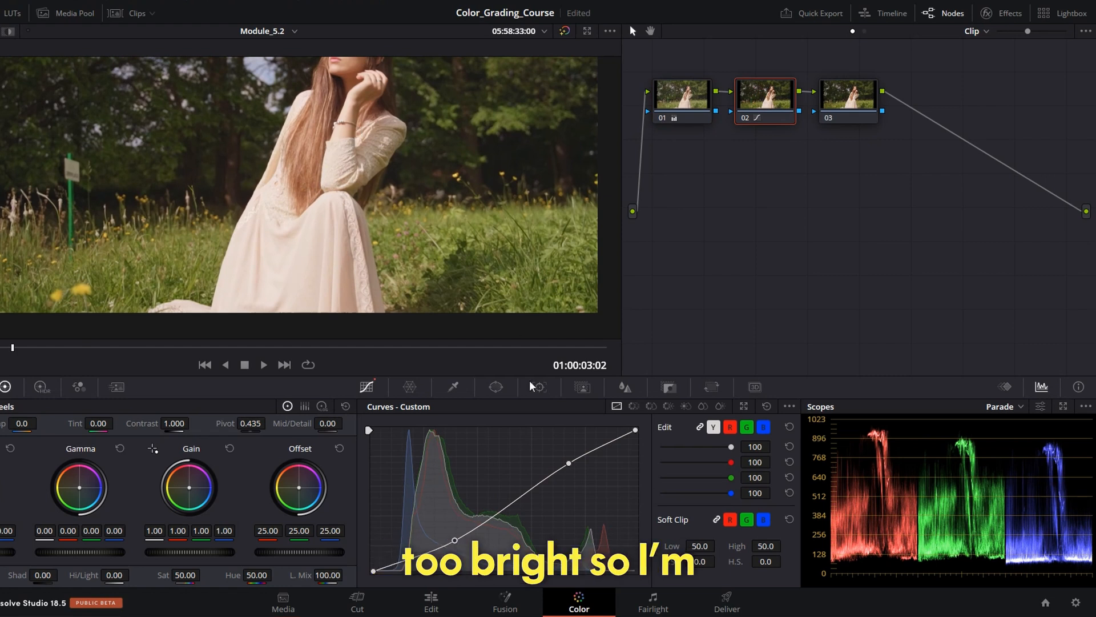
Lower the highlight point of node 02's custom curve and compare the clip with that node off and on.
{"action": "left_click", "coordinate": [570, 462]}
{"action": "left_click_drag", "start_coordinate": [569, 463], "coordinate": [578, 469]}
{"action": "scroll", "coordinate": [339, 224], "scroll_direction": "down", "scroll_amount": 2}
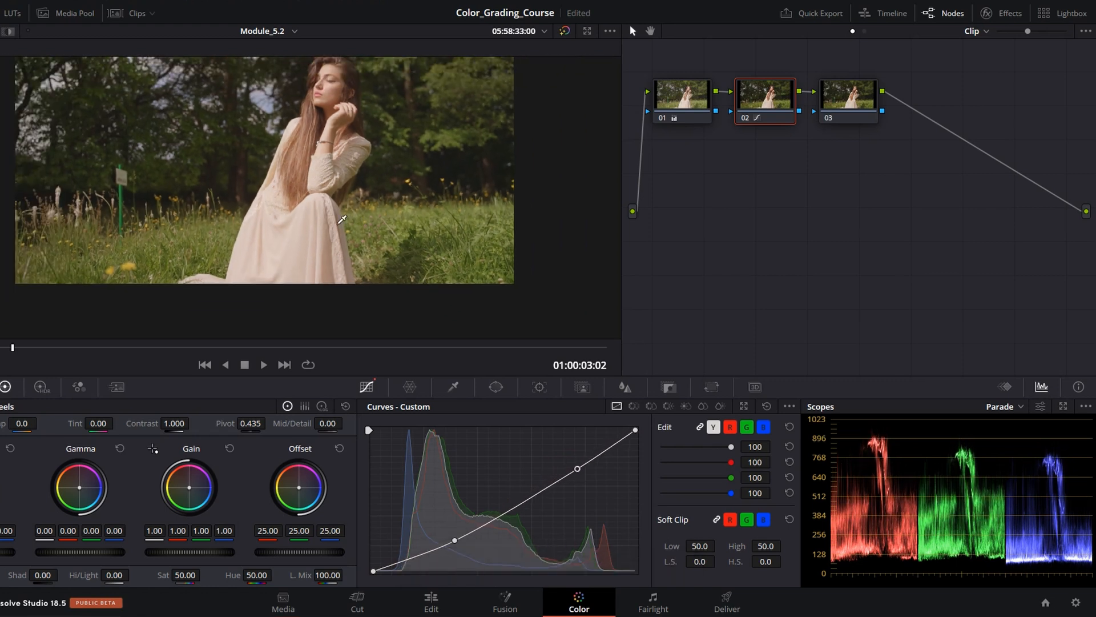
{"action": "scroll", "coordinate": [338, 223], "scroll_direction": "down", "scroll_amount": 1}
{"action": "scroll", "coordinate": [402, 192], "scroll_direction": "up", "scroll_amount": 1}
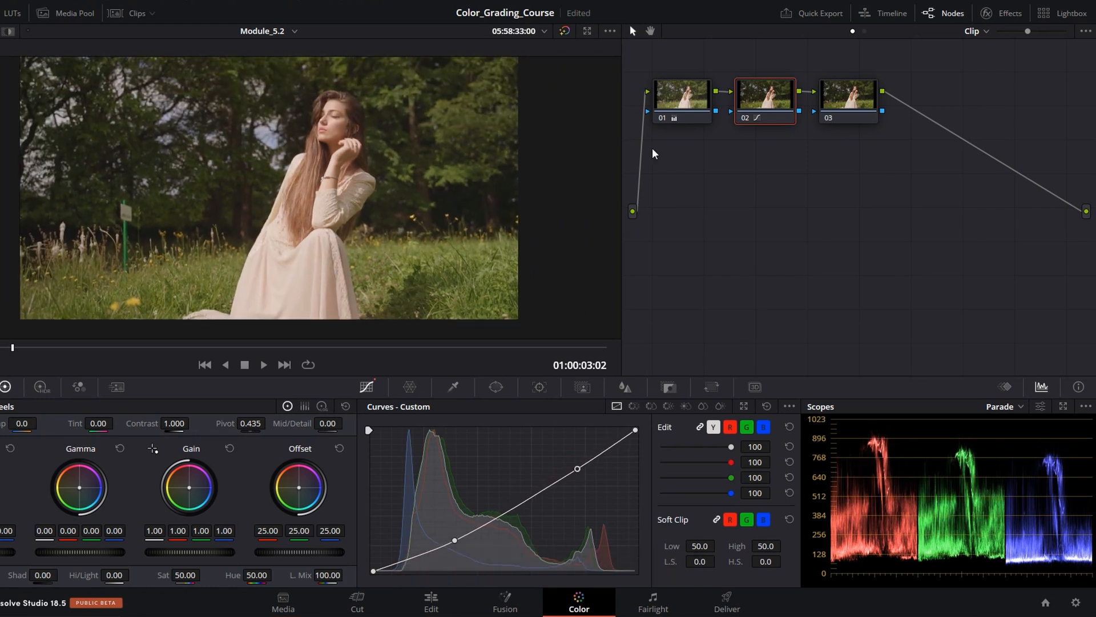
{"action": "left_click", "coordinate": [741, 119]}
{"action": "left_click", "coordinate": [740, 119]}
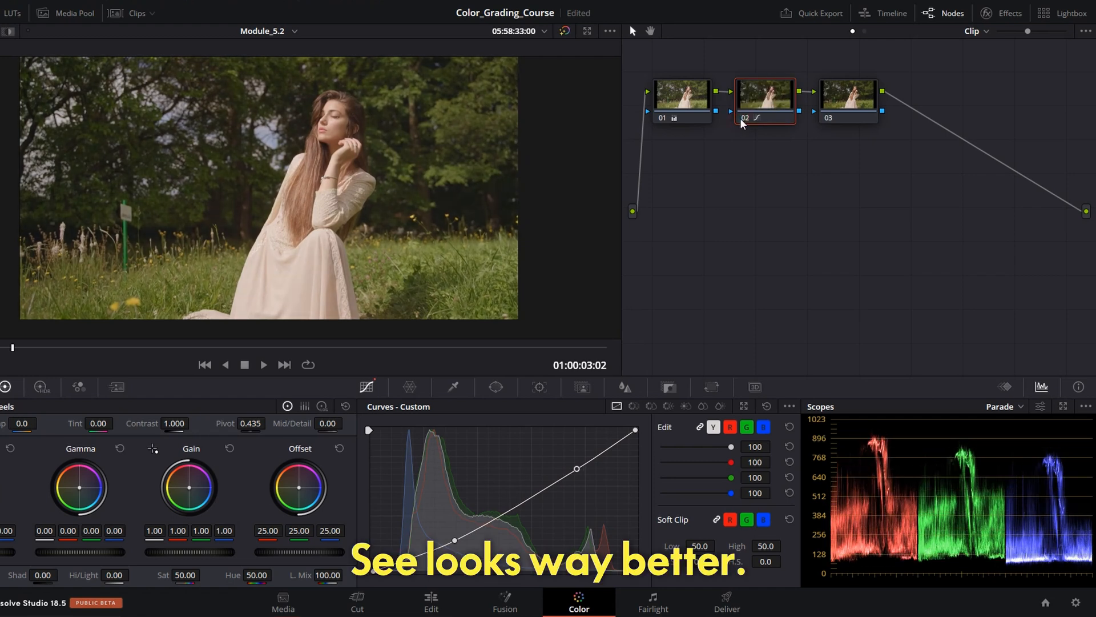
Pull the shadow point of node 02's custom curve slightly lower to deepen the shadows.
{"action": "left_click_drag", "start_coordinate": [454, 539], "coordinate": [455, 547]}
{"action": "scroll", "coordinate": [324, 245], "scroll_direction": "down", "scroll_amount": 2}
{"action": "left_click_drag", "start_coordinate": [315, 238], "coordinate": [311, 252]}
{"action": "scroll", "coordinate": [313, 247], "scroll_direction": "up", "scroll_amount": 2}
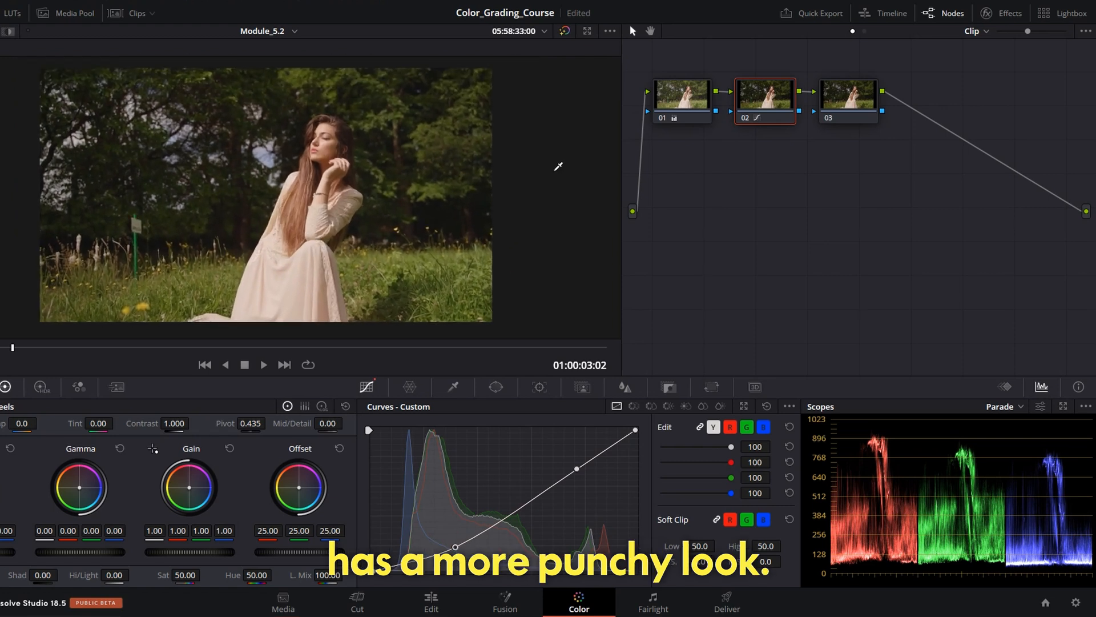
Apply the Moody Travel Lut 8 to node 03 and close the LUT browser.
{"action": "left_click", "coordinate": [846, 103]}
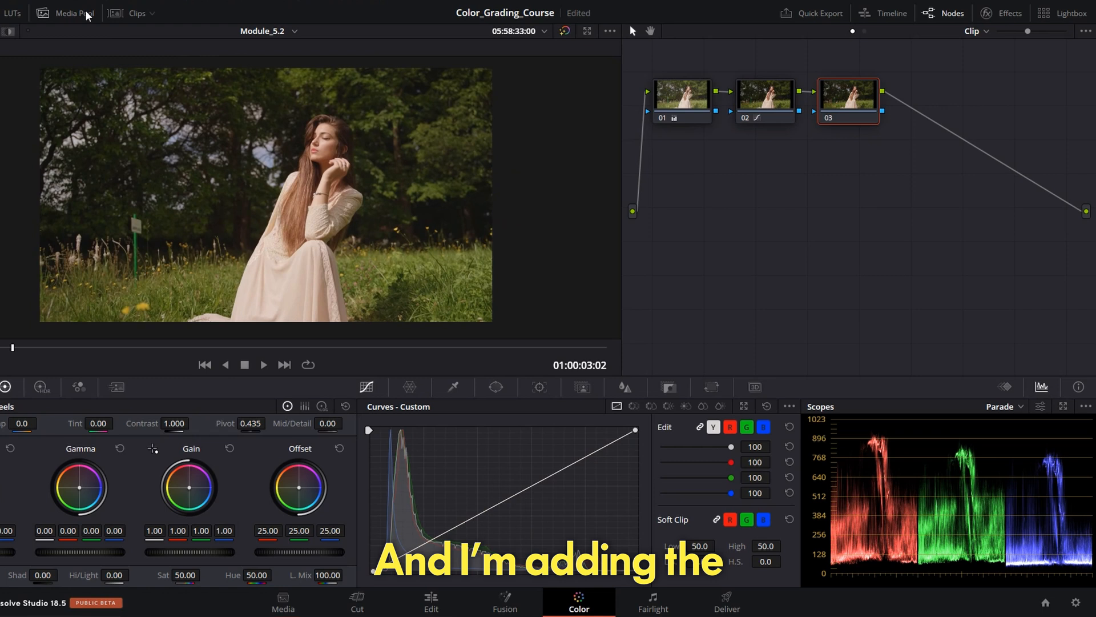
{"action": "left_click", "coordinate": [4, 16]}
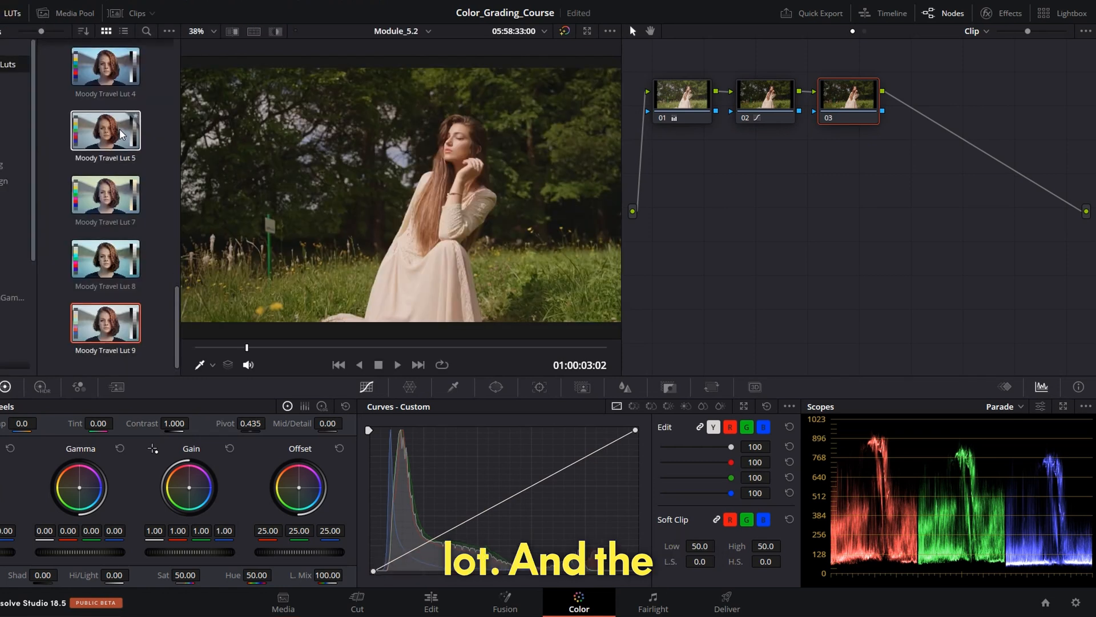
{"action": "left_click_drag", "start_coordinate": [97, 252], "coordinate": [830, 103]}
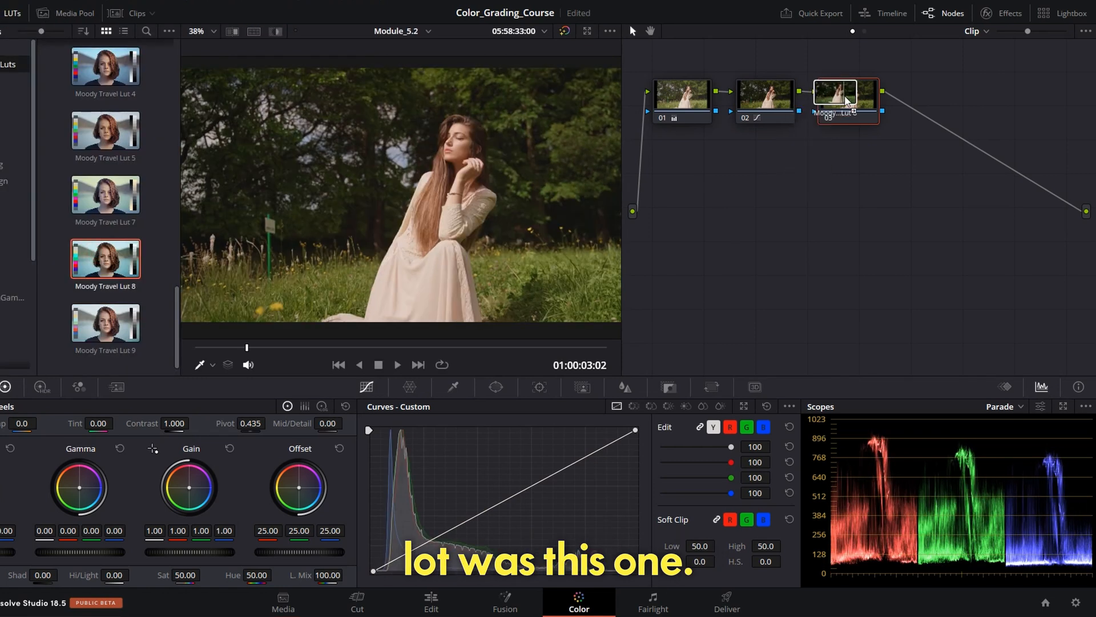
{"action": "left_click", "coordinate": [5, 14]}
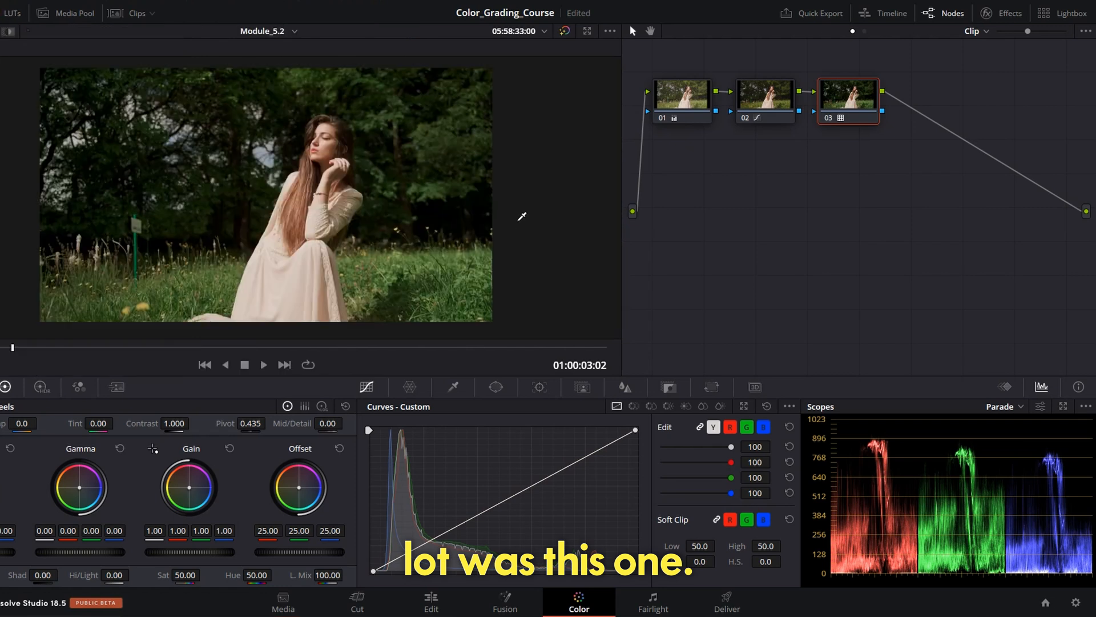